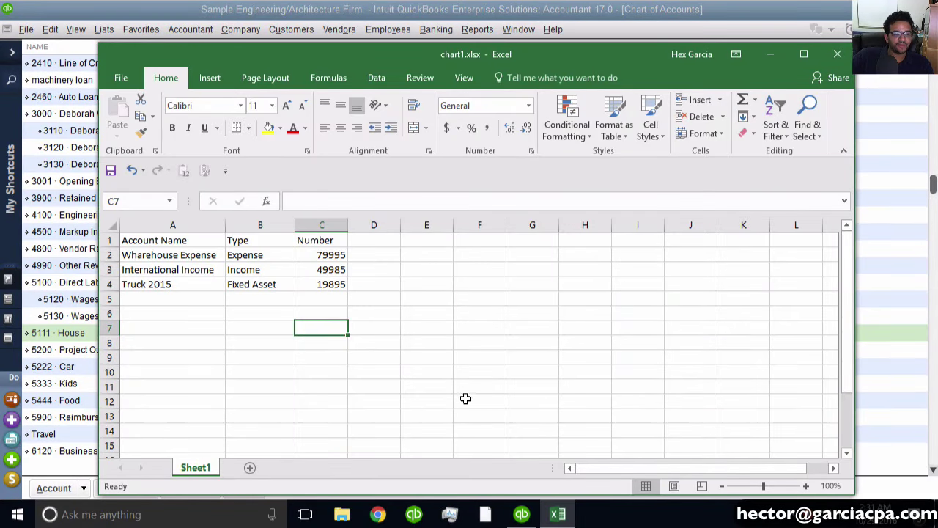
# Step: Set the font size of the account table in A1:D5 to 18
pyautogui.moveTo(374, 328); pyautogui.dragTo(129, 234)
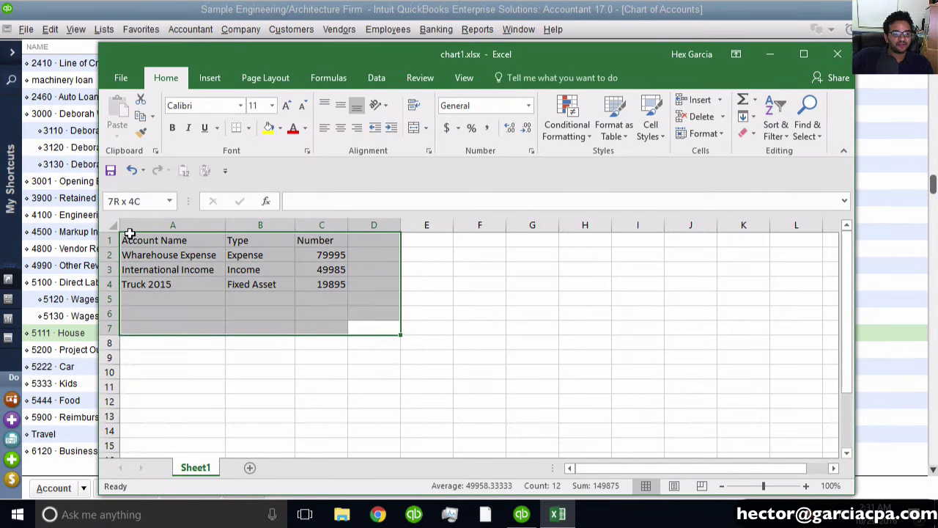
pyautogui.click(496, 293)
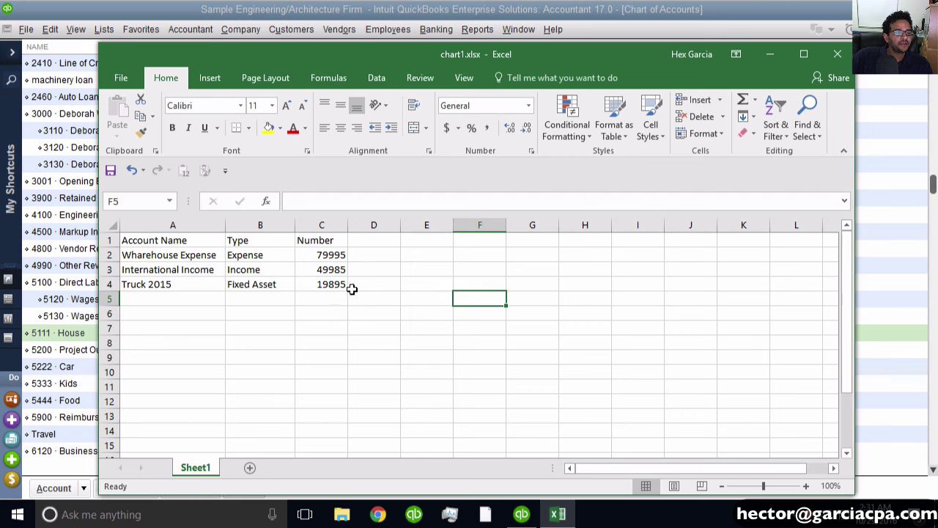
pyautogui.moveTo(378, 294); pyautogui.dragTo(213, 243)
pyautogui.click(272, 106)
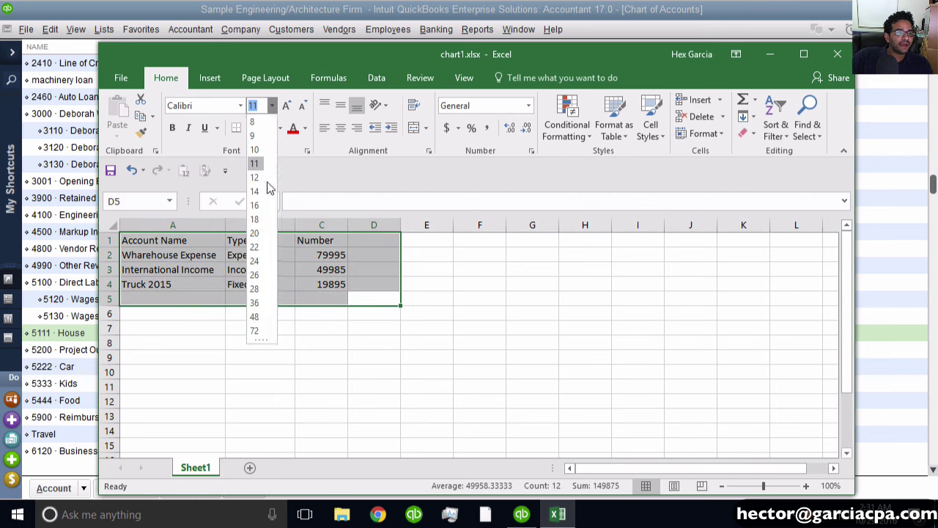
pyautogui.click(254, 220)
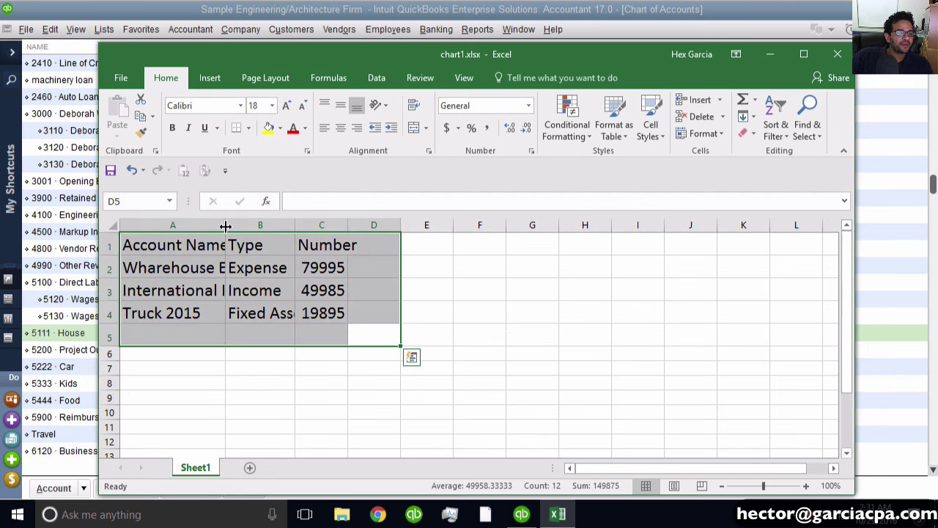
# Step: Autofit the Account Name, Type and Number columns to their enlarged contents
pyautogui.doubleClick(225, 226)
pyautogui.click(549, 293)
pyautogui.doubleClick(408, 225)
pyautogui.doubleClick(354, 225)
pyautogui.click(481, 395)
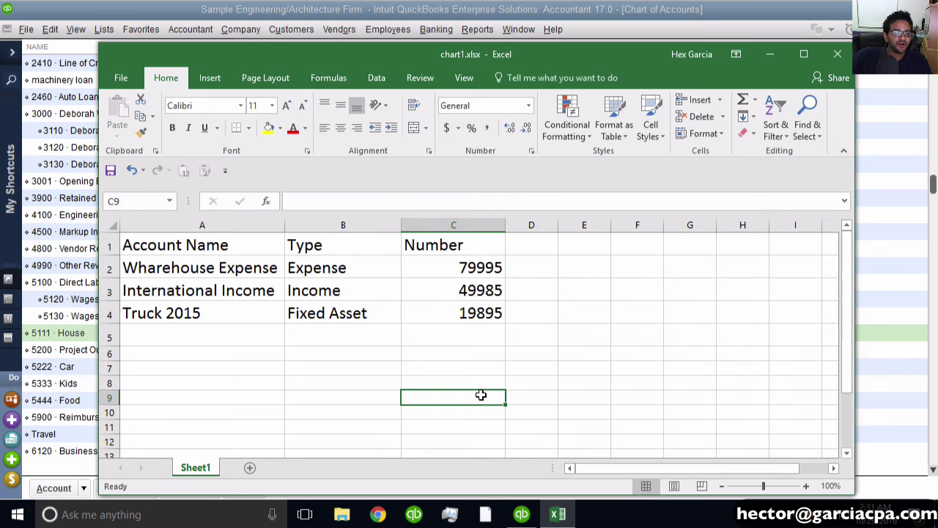
# Step: Review the account names, types and numbers of the three accounts listed in the sheet
pyautogui.moveTo(226, 266); pyautogui.dragTo(226, 313)
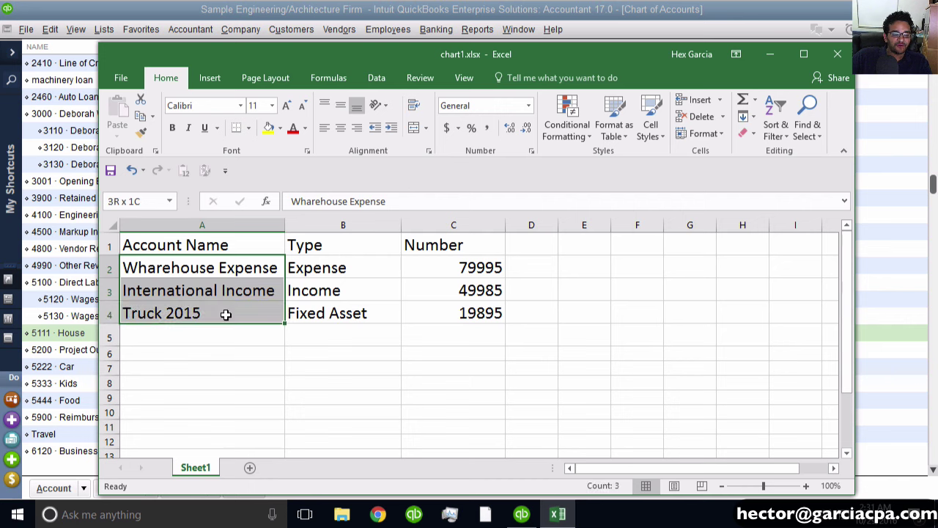
pyautogui.click(258, 265)
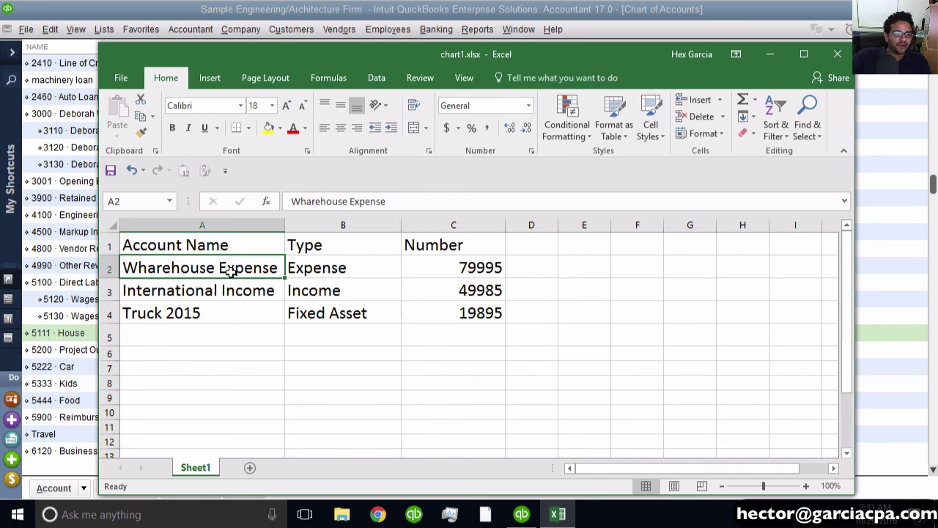
pyautogui.click(371, 268)
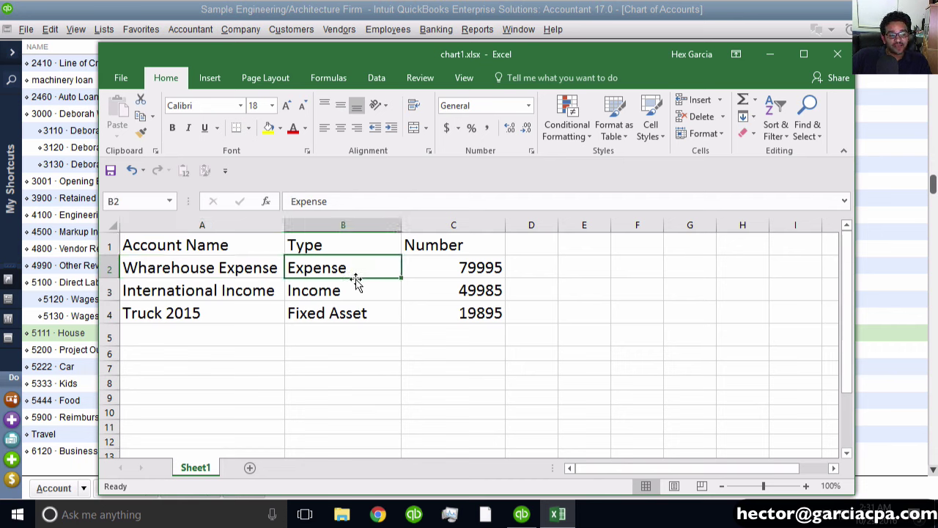
pyautogui.click(353, 322)
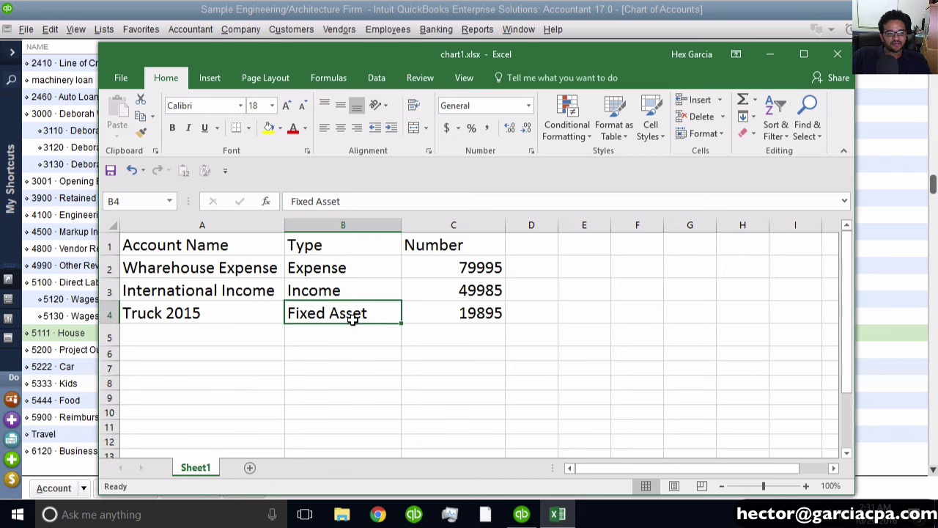
pyautogui.click(483, 268)
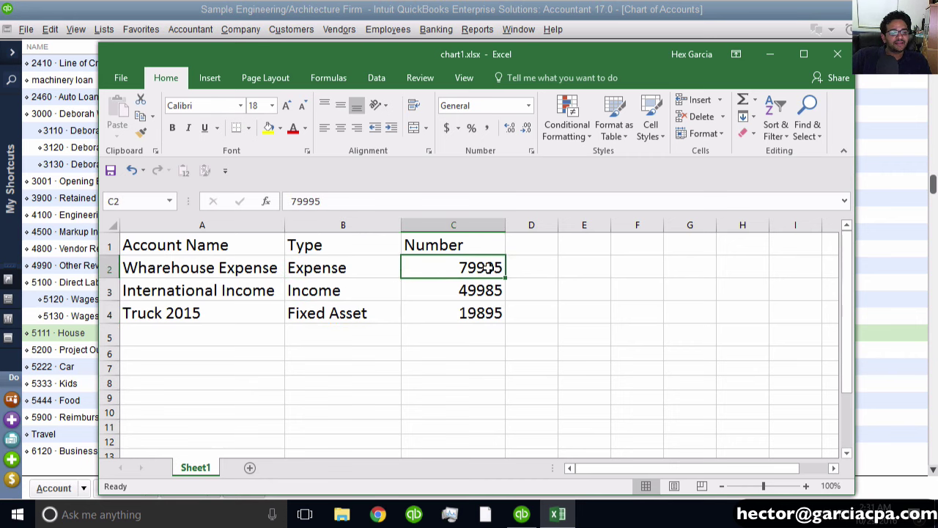
pyautogui.click(482, 290)
pyautogui.click(488, 314)
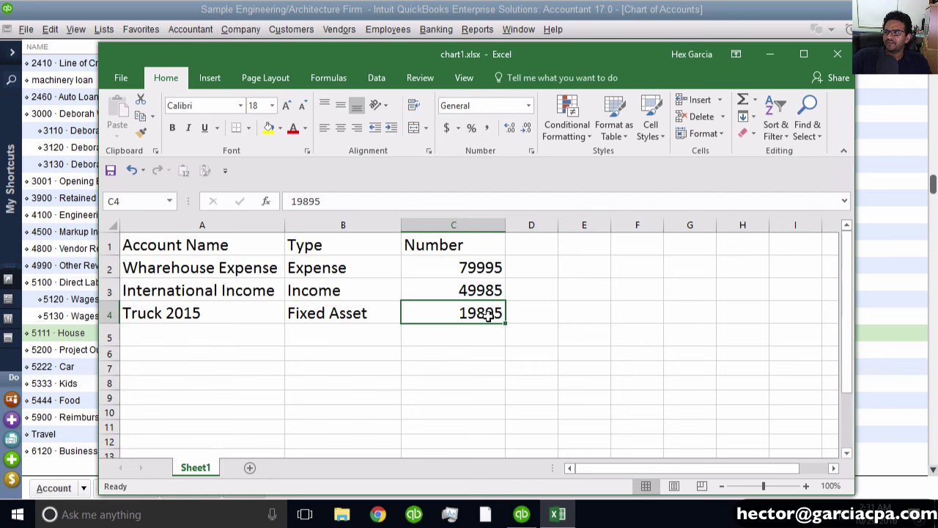
# Step: Switch to QuickBooks, open the Direct Labor account for editing and enter 1234567 as its number
pyautogui.click(521, 513)
pyautogui.click(86, 286)
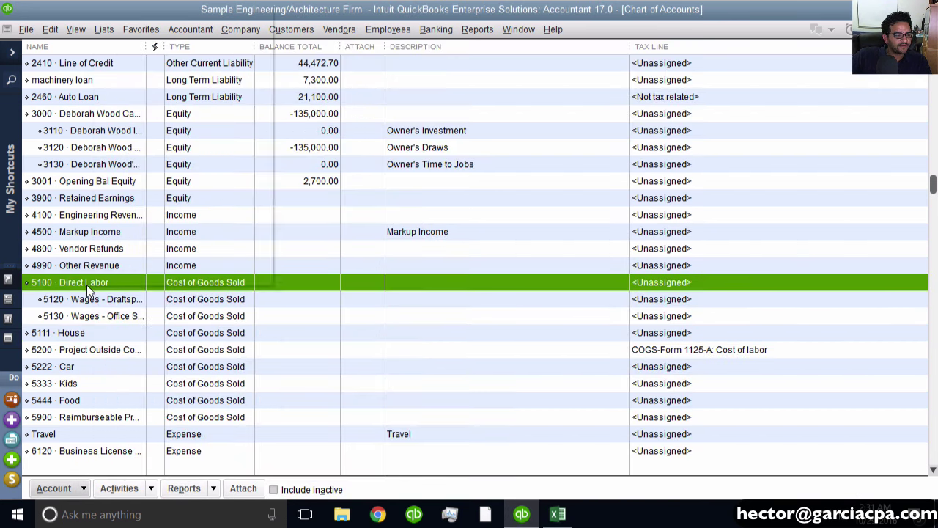
pyautogui.rightClick(85, 286)
pyautogui.click(117, 63)
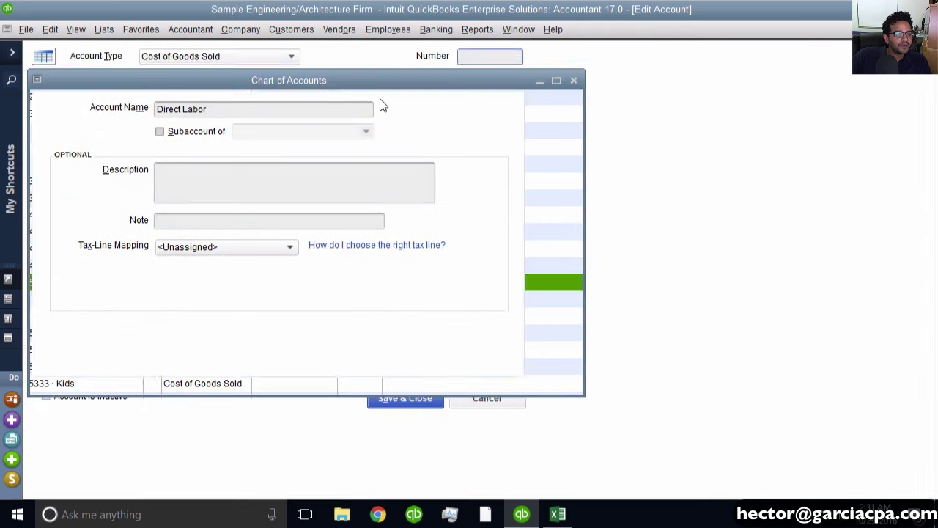
pyautogui.write('1234567')
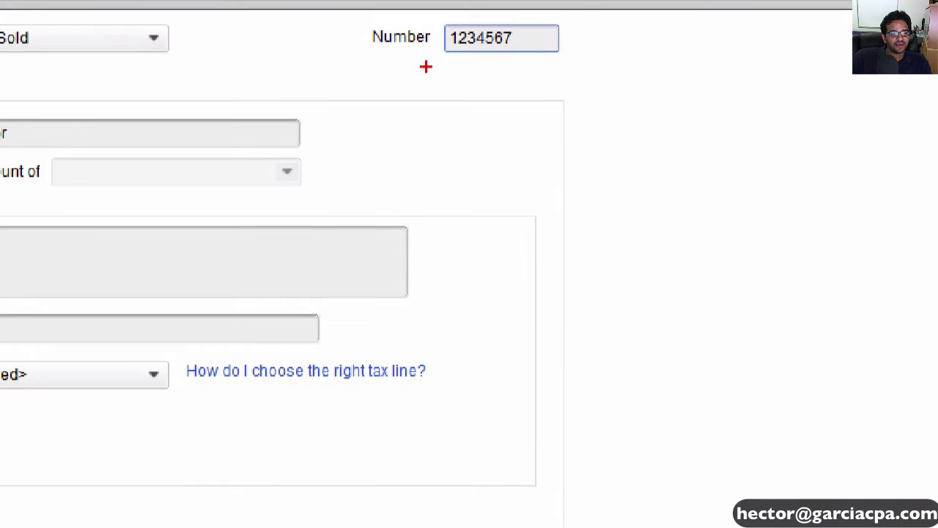
pyautogui.moveTo(444, 71)
pyautogui.mouseDown()
pyautogui.moveTo(424, 41)
pyautogui.moveTo(441, 76)
pyautogui.mouseUp()
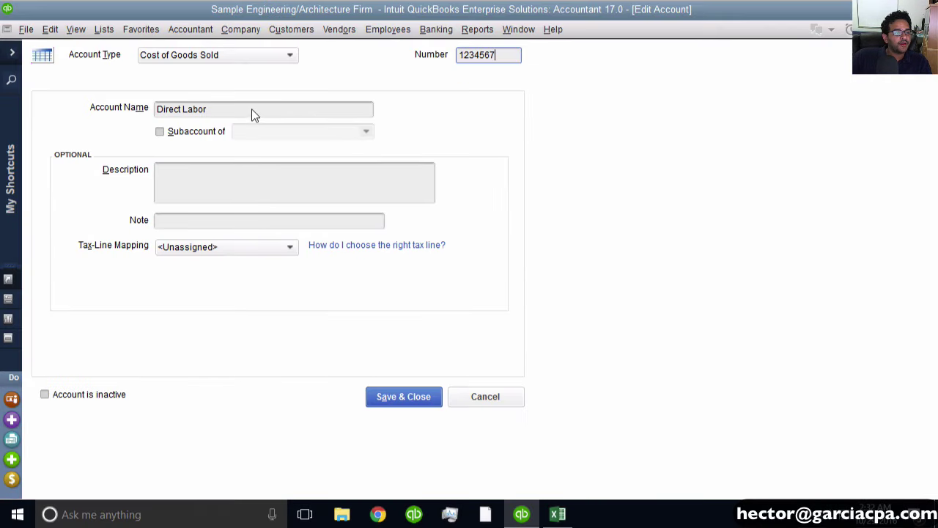
pyautogui.moveTo(253, 111); pyautogui.dragTo(25, 96)
pyautogui.write('1234567890')
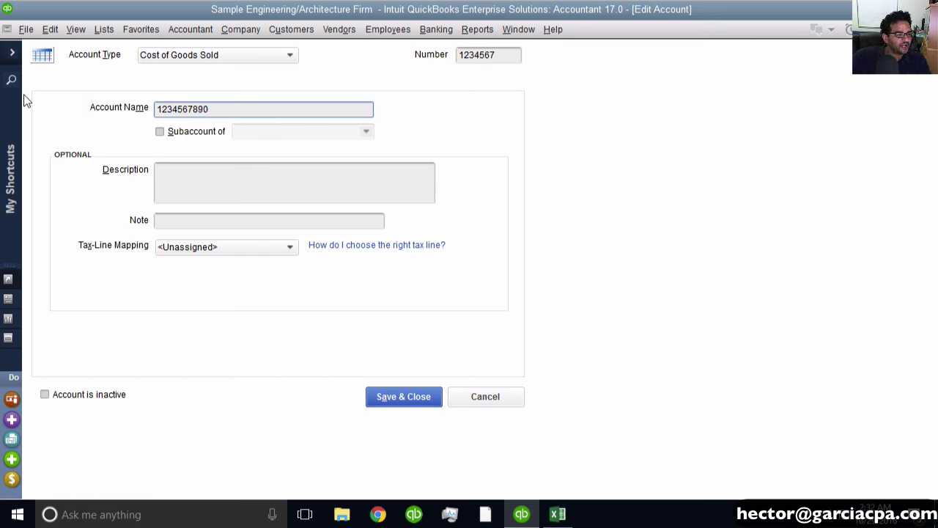
pyautogui.moveTo(207, 109); pyautogui.dragTo(11, 116)
pyautogui.hotkey('ctrl', 'c')
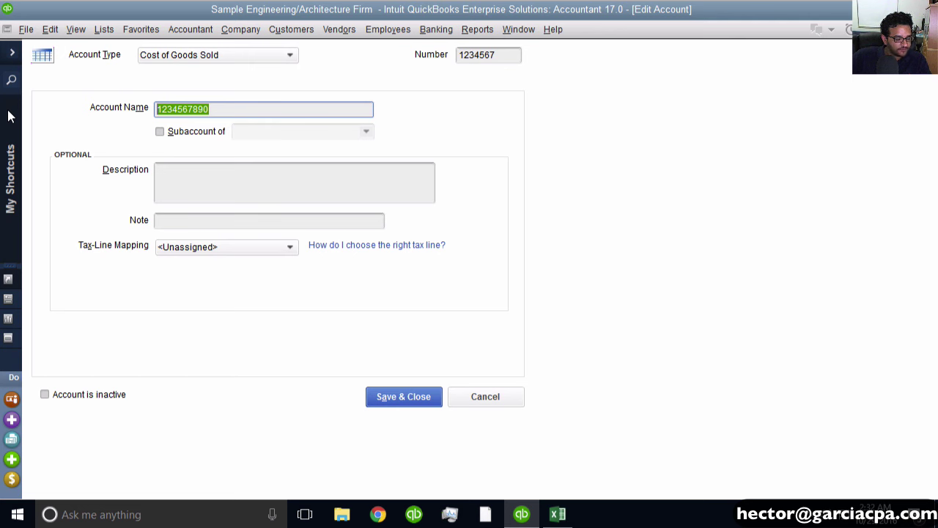
pyautogui.press('Right')
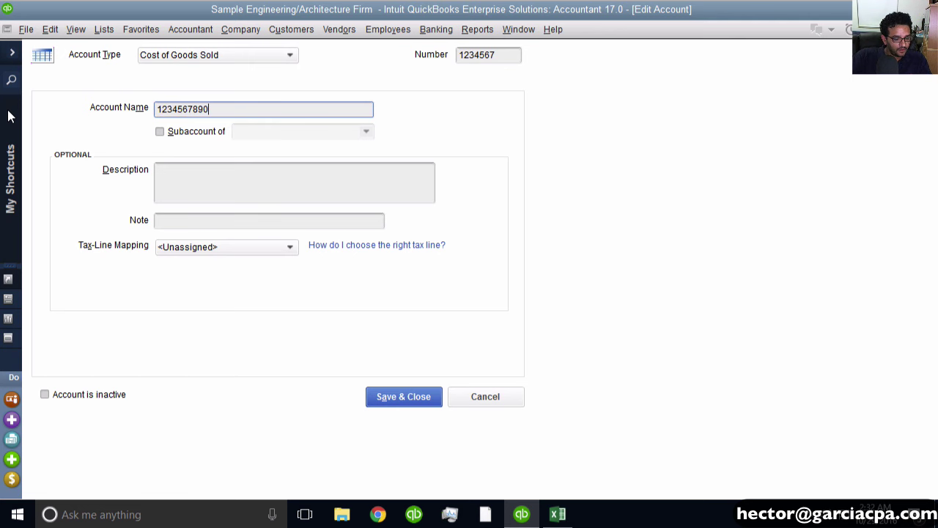
pyautogui.hotkey('ctrl', 'v')
pyautogui.hotkey('ctrl', 'v')
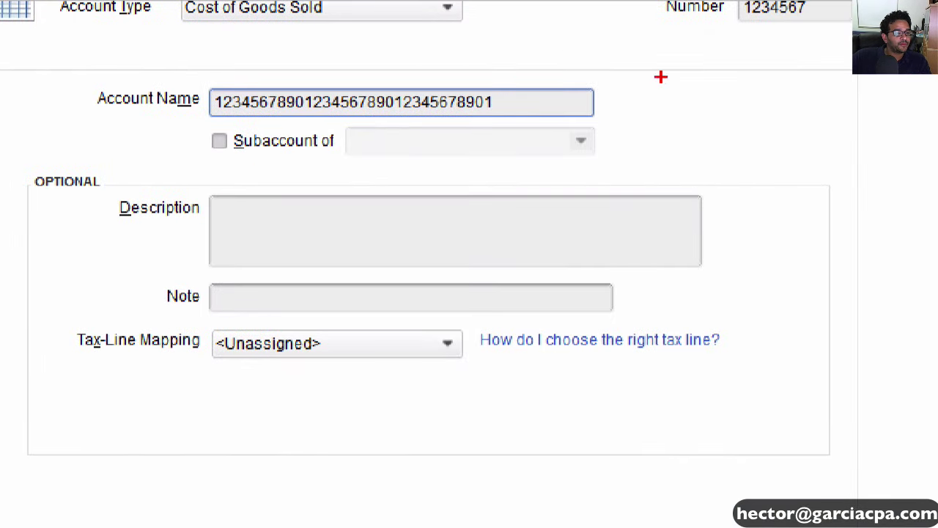
pyautogui.moveTo(661, 76)
pyautogui.mouseDown()
pyautogui.moveTo(191, 60)
pyautogui.moveTo(549, 150)
pyautogui.moveTo(543, 62)
pyautogui.mouseUp()
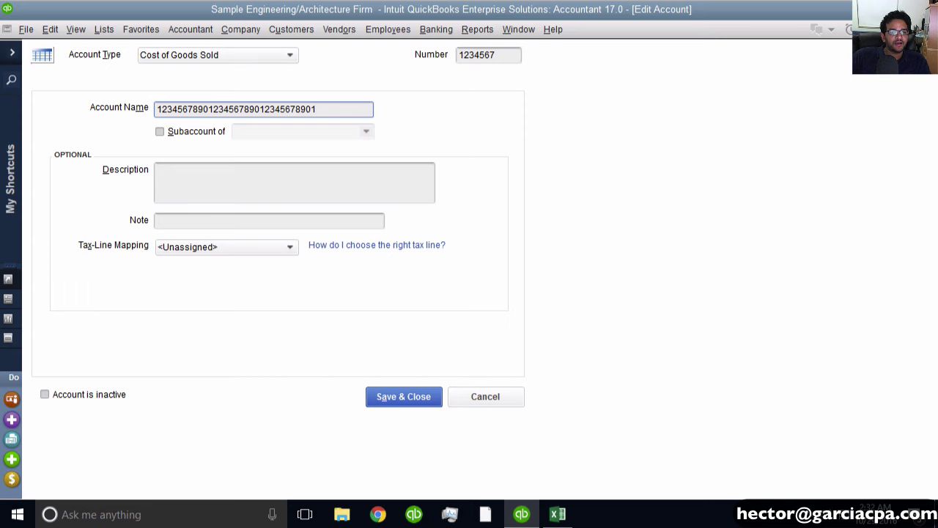
pyautogui.press('Escape')
pyautogui.click(467, 175)
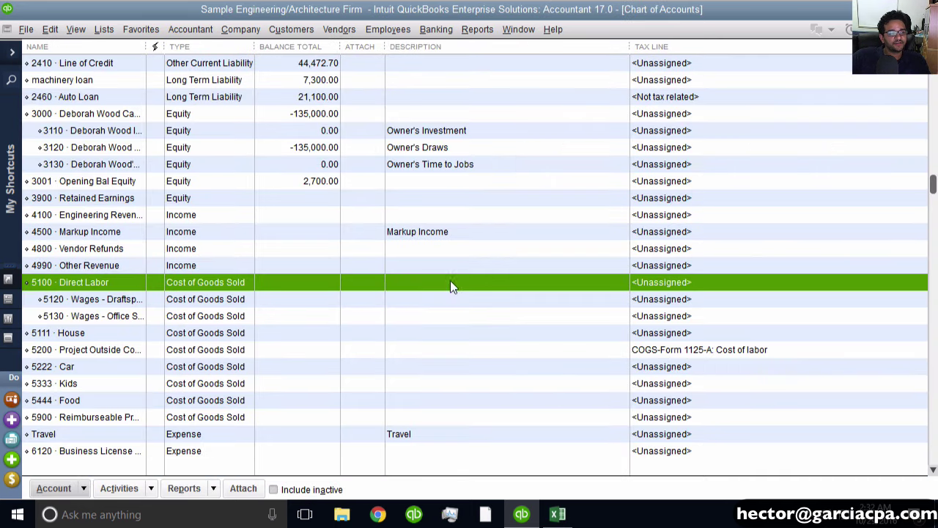
# Step: Switch to Excel and check the account name, number and type entries in rows 2 to 4
pyautogui.click(559, 514)
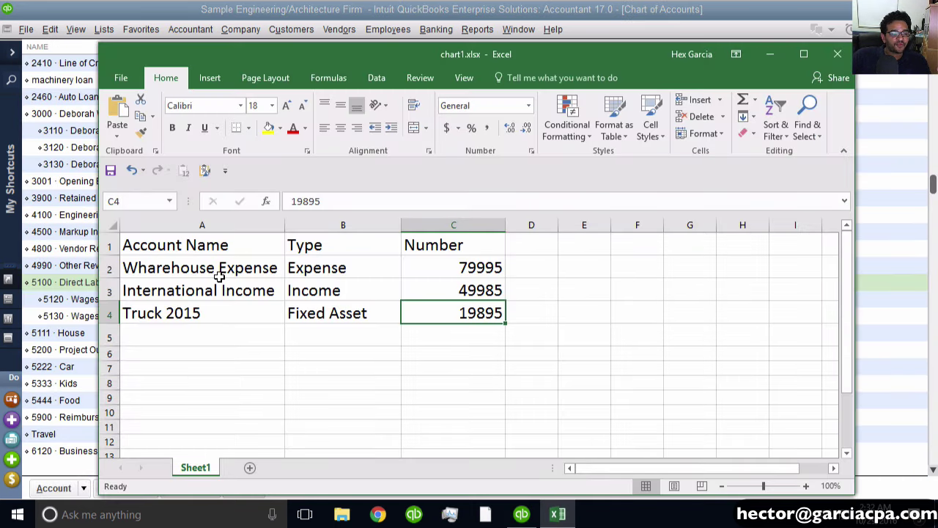
pyautogui.moveTo(218, 276); pyautogui.dragTo(219, 312)
pyautogui.moveTo(499, 270); pyautogui.dragTo(484, 317)
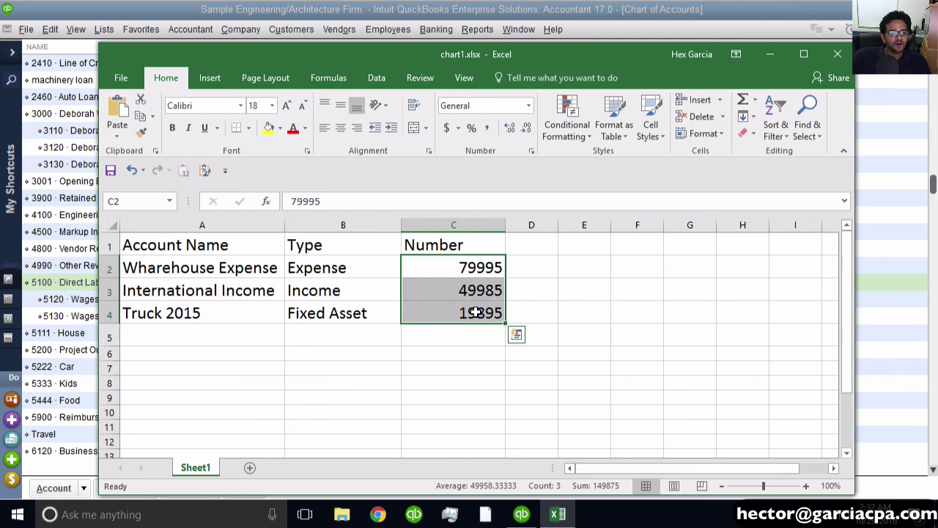
pyautogui.moveTo(341, 271); pyautogui.dragTo(337, 314)
# Step: Compare the sheet's Type entries with the account types in the QuickBooks chart of accounts, including Fixed Asset
pyautogui.moveTo(310, 61); pyautogui.dragTo(629, 162)
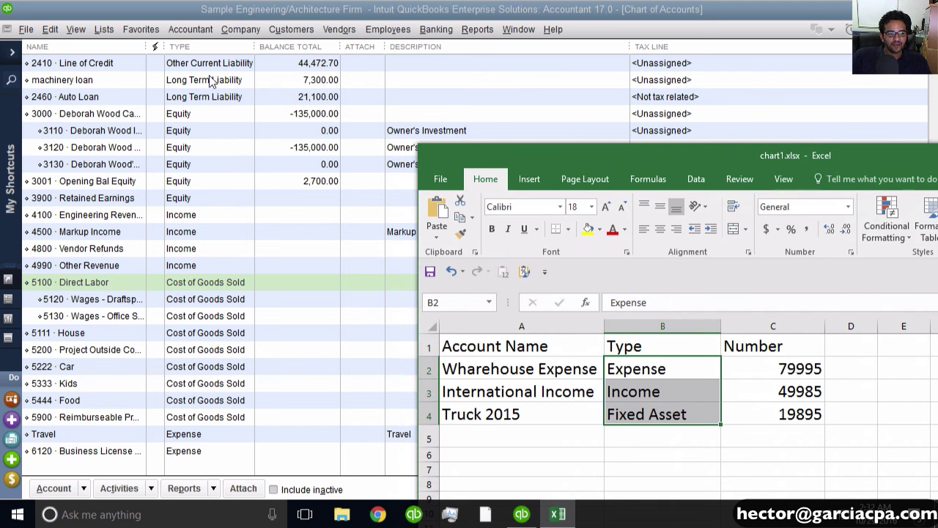
pyautogui.click(681, 392)
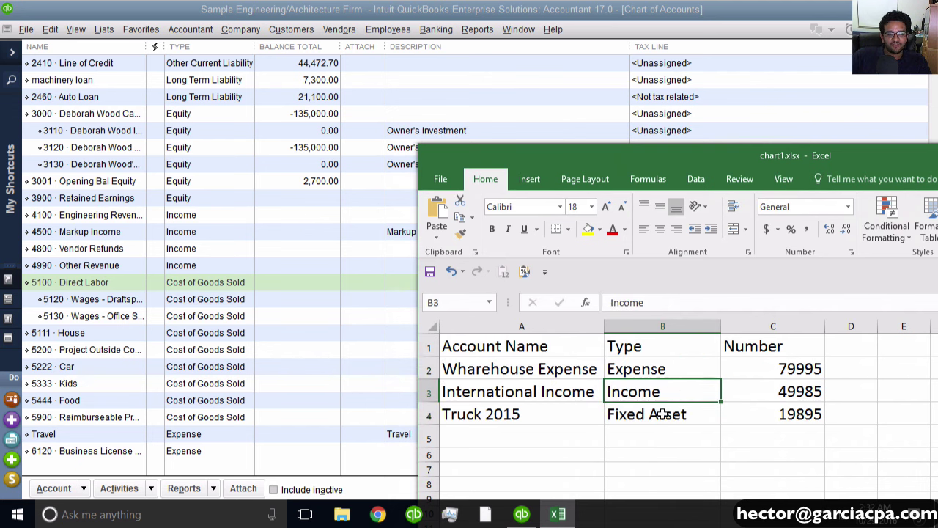
pyautogui.click(205, 300)
pyautogui.scroll(7, 204, 297)
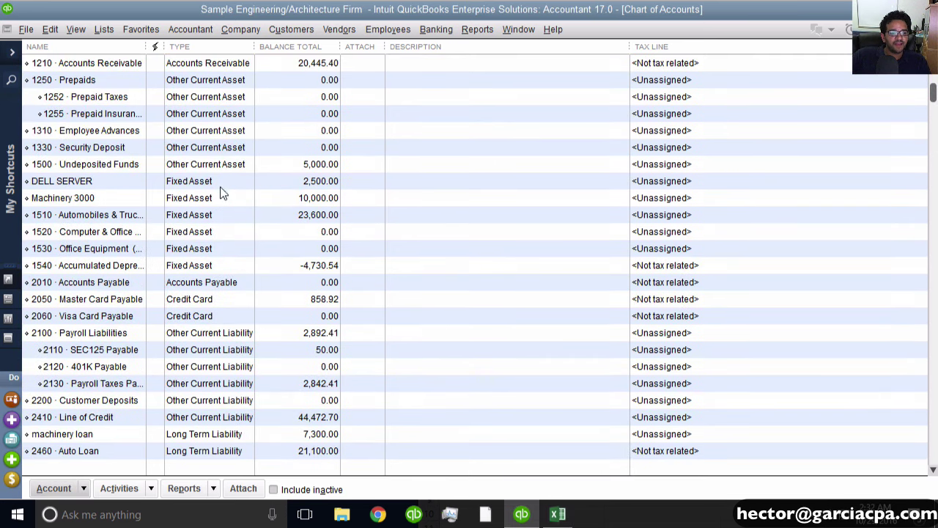
pyautogui.click(199, 188)
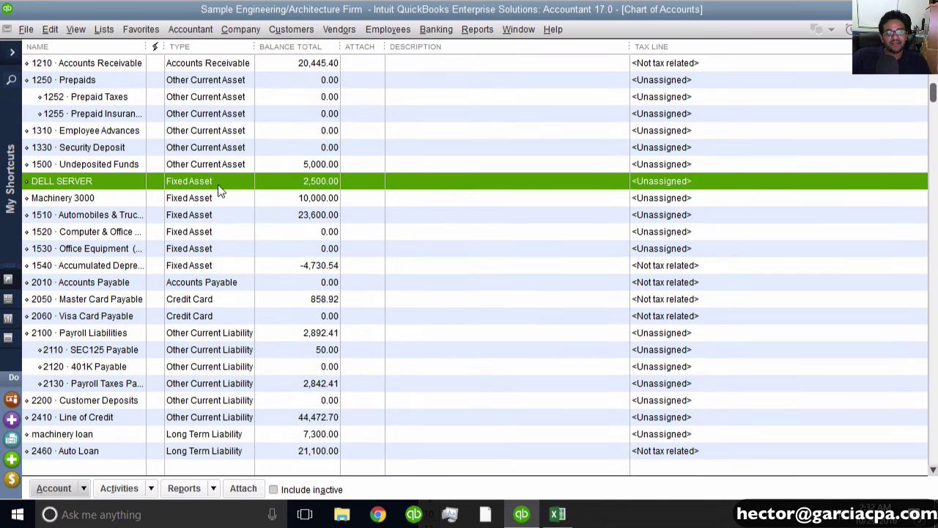
pyautogui.click(559, 515)
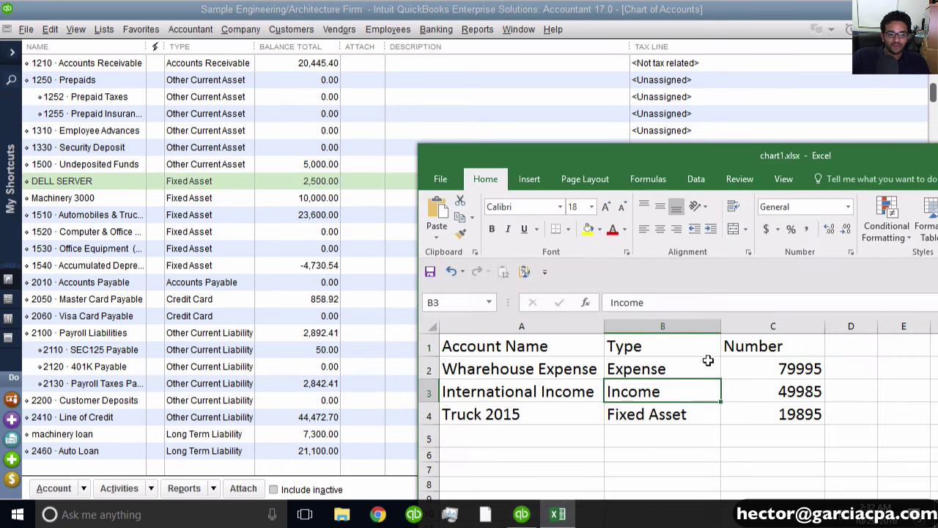
pyautogui.moveTo(628, 157); pyautogui.dragTo(480, 48)
# Step: Switch to QuickBooks and start an Excel file import, declining the offer to use Add/Edit Multiple List Entries
pyautogui.click(184, 181)
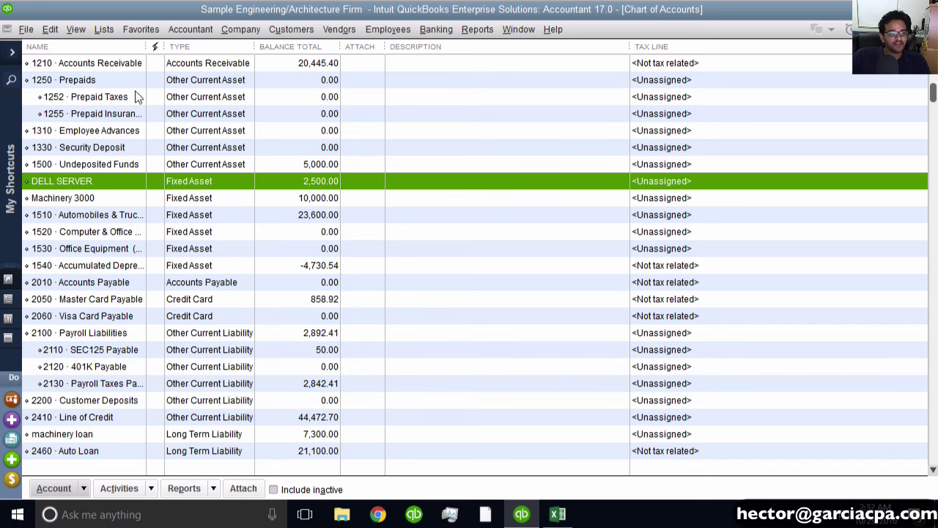
pyautogui.click(26, 29)
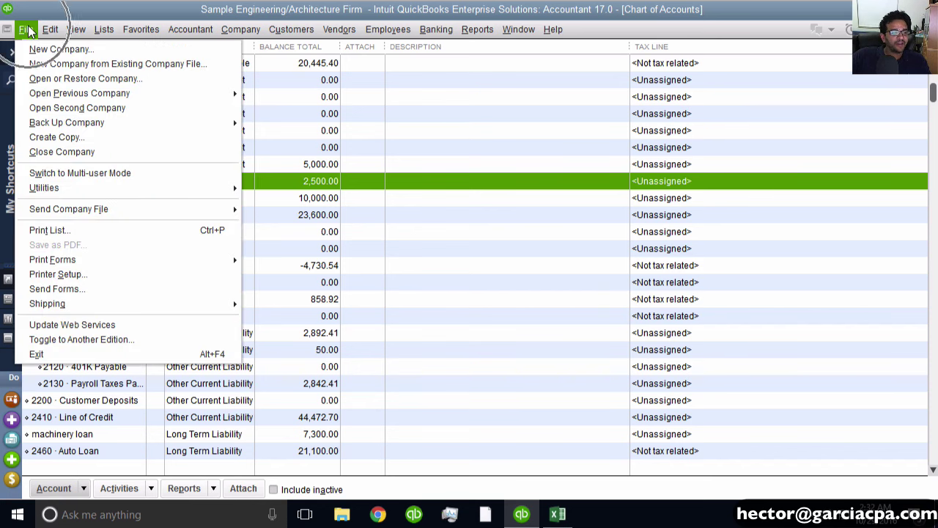
pyautogui.moveTo(73, 190)
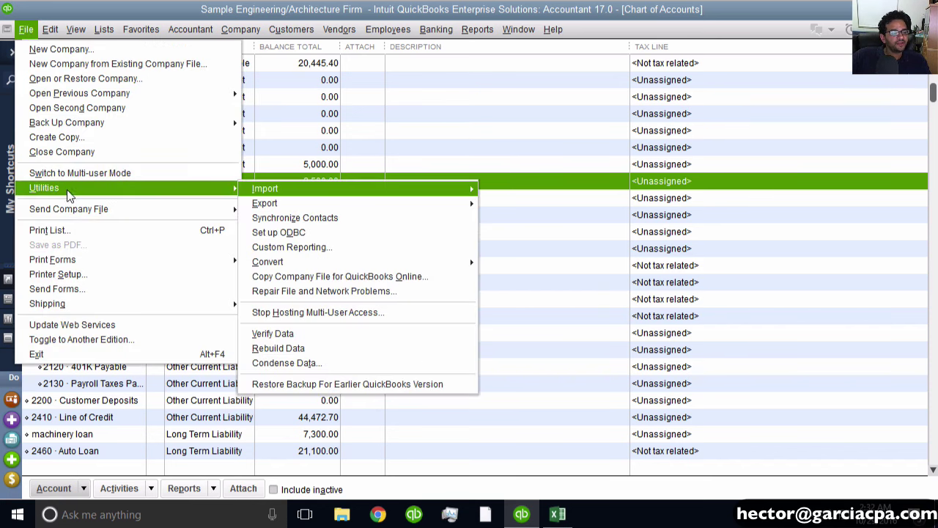
pyautogui.click(314, 190)
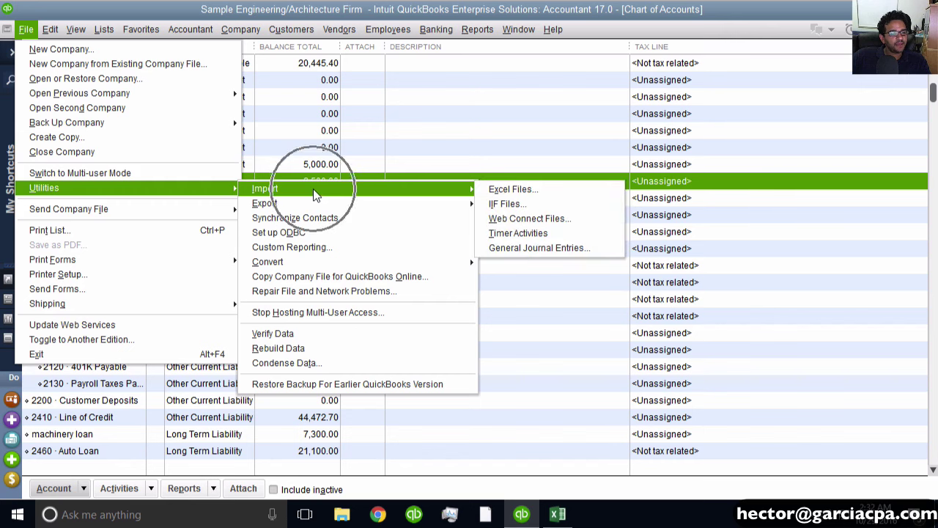
pyautogui.click(520, 191)
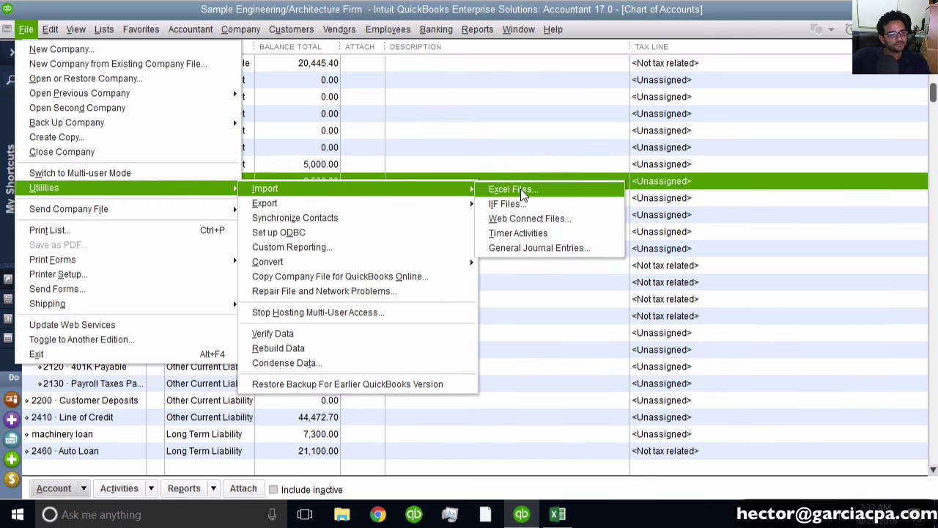
pyautogui.click(522, 190)
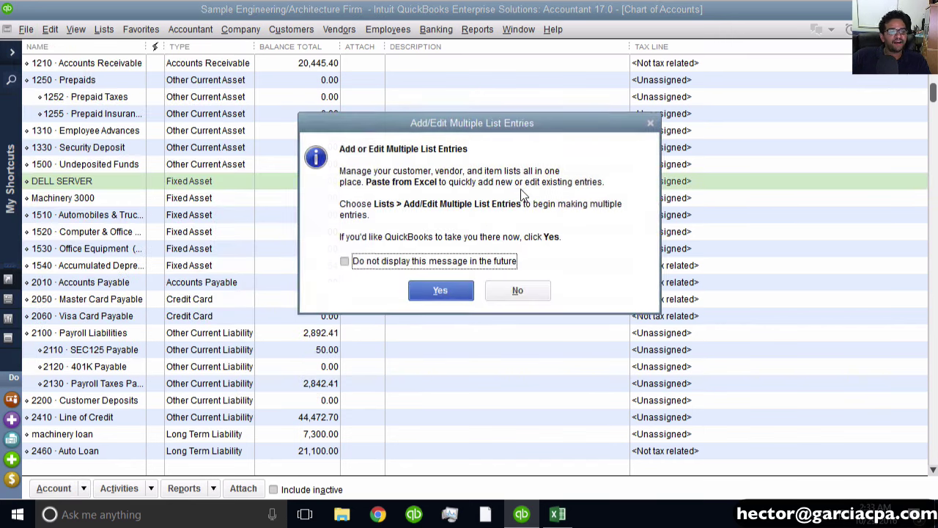
pyautogui.click(521, 290)
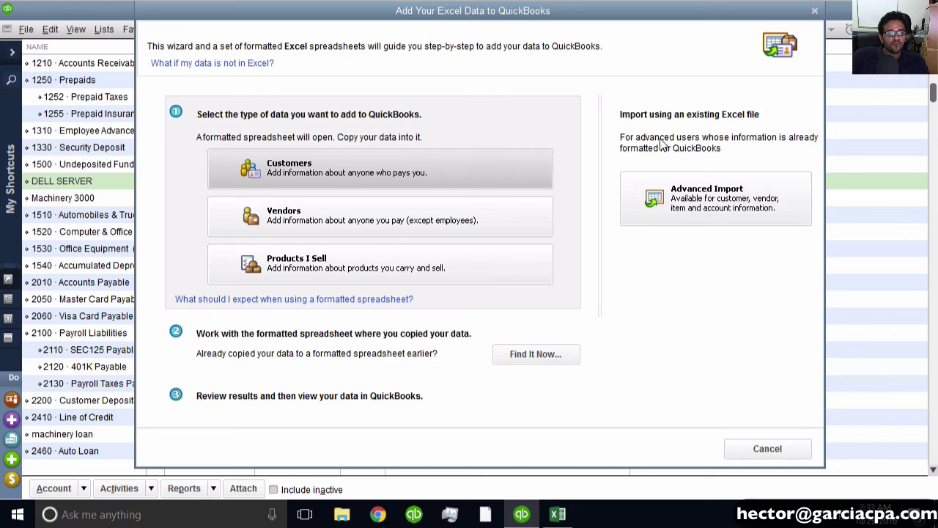
# Step: Start an advanced import and select chart1.xlsx from the Desktop as the file to import
pyautogui.click(768, 217)
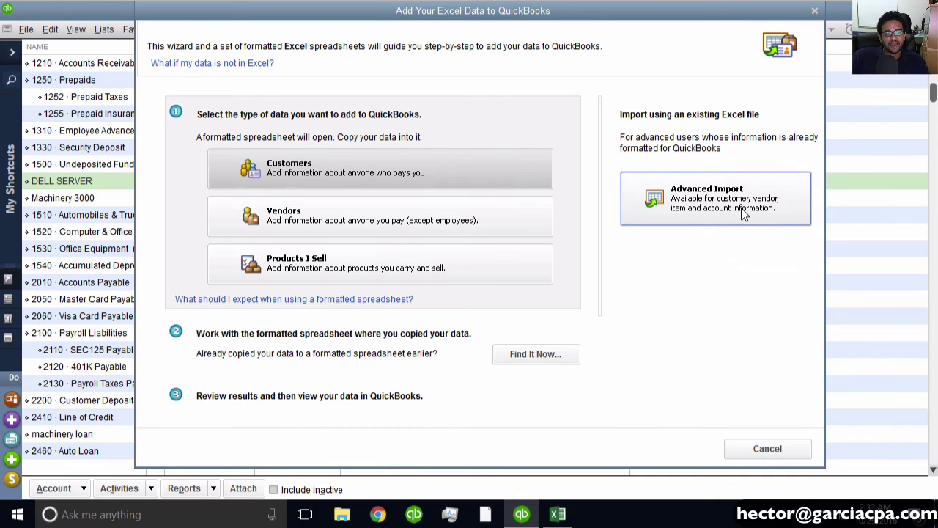
pyautogui.click(743, 212)
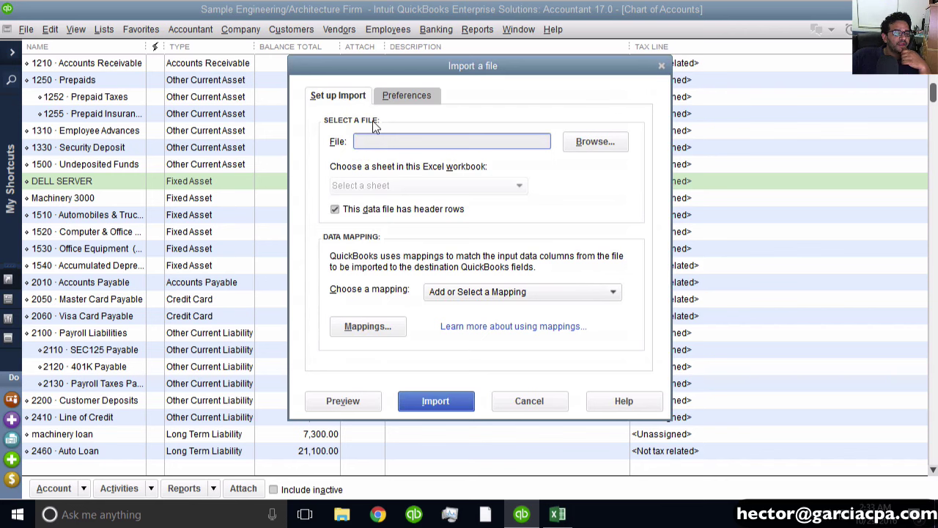
pyautogui.click(345, 101)
pyautogui.click(585, 141)
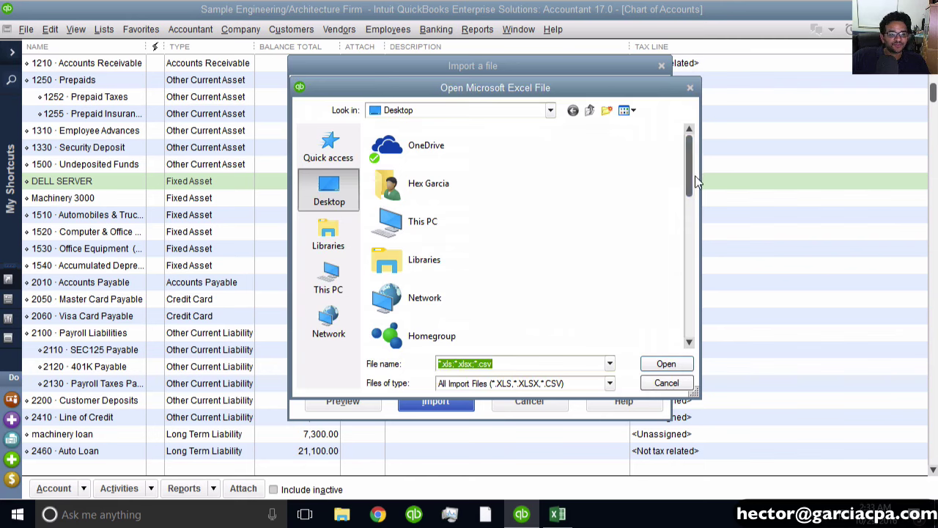
pyautogui.click(693, 238)
pyautogui.moveTo(686, 200); pyautogui.dragTo(686, 258)
pyautogui.click(432, 176)
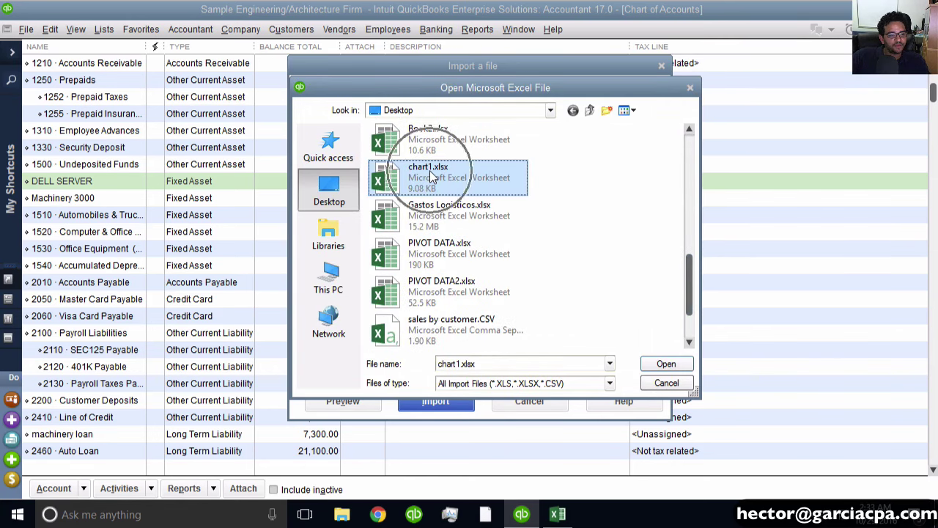
pyautogui.click(666, 363)
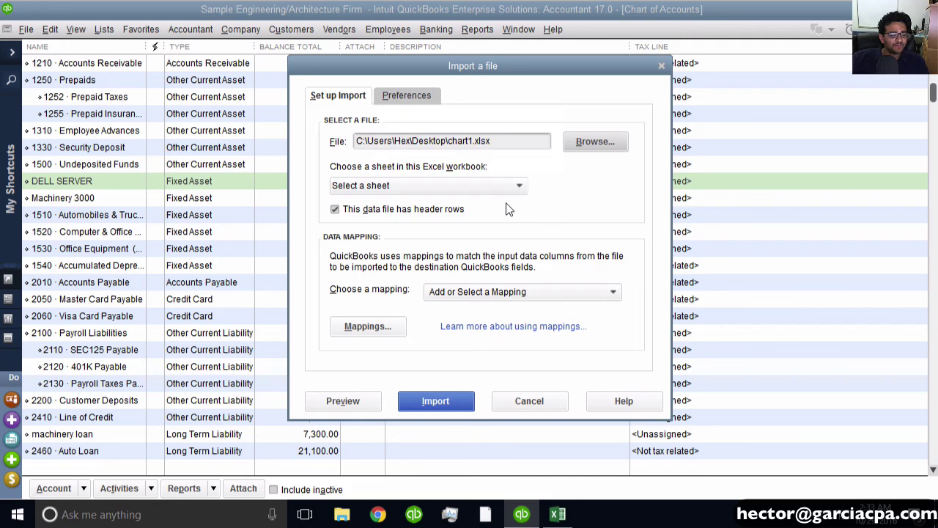
# Step: Choose Sheet1 as the workbook sheet to import
pyautogui.click(363, 187)
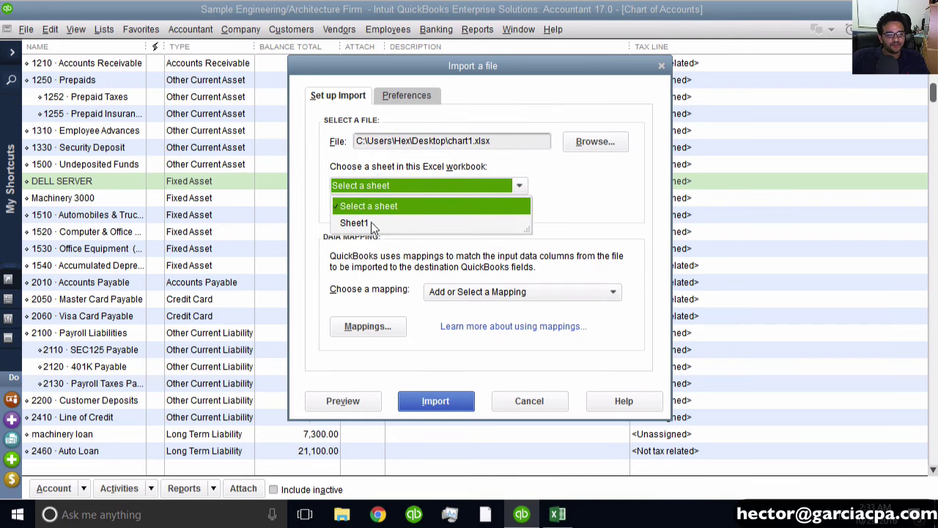
pyautogui.click(375, 222)
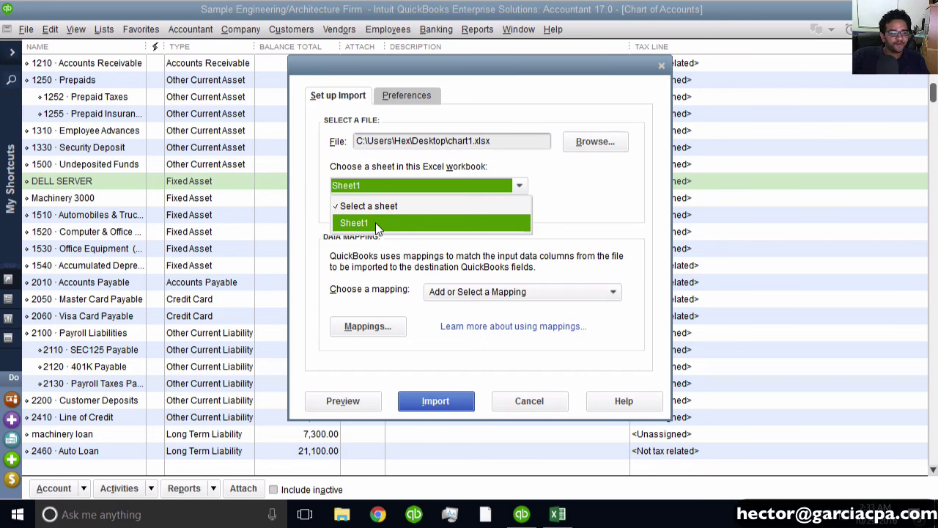
pyautogui.click(376, 222)
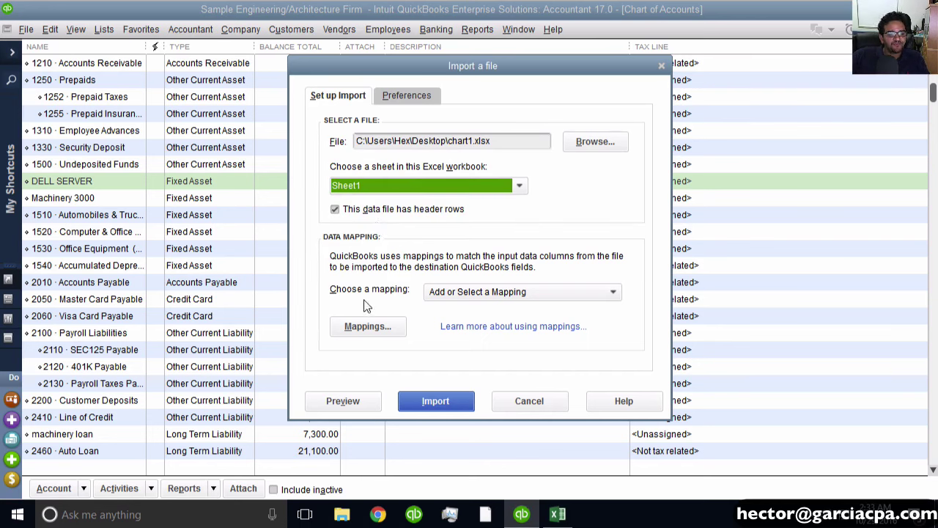
# Step: Add a new data mapping named "chart import" with the import type Account
pyautogui.click(470, 293)
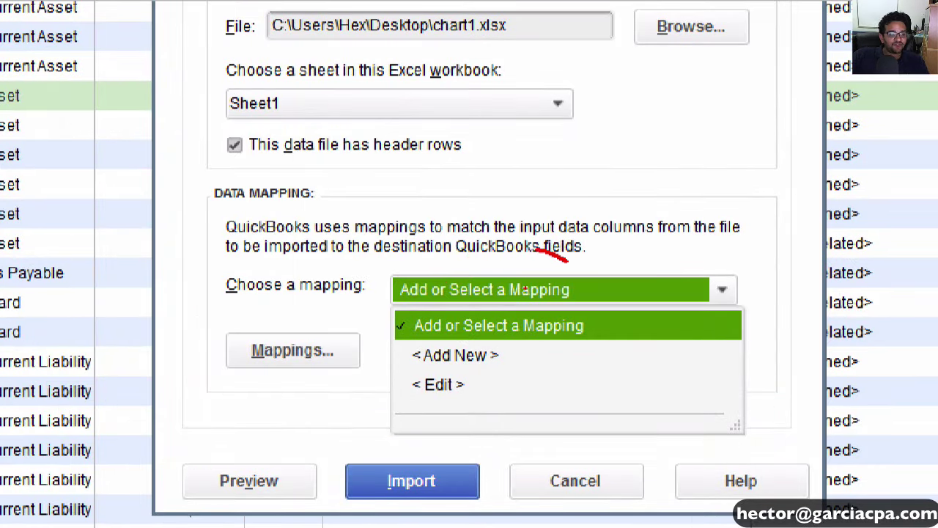
pyautogui.moveTo(412, 367); pyautogui.dragTo(507, 364)
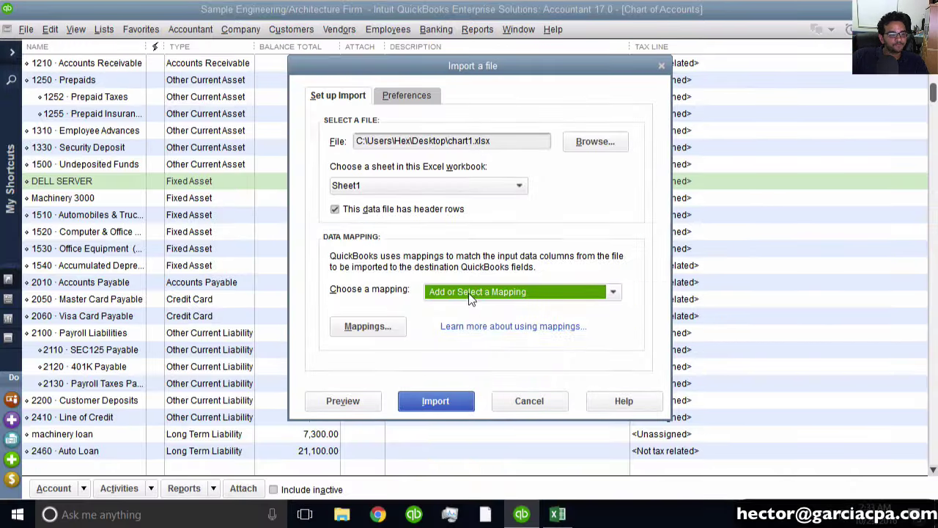
pyautogui.click(510, 291)
pyautogui.click(455, 355)
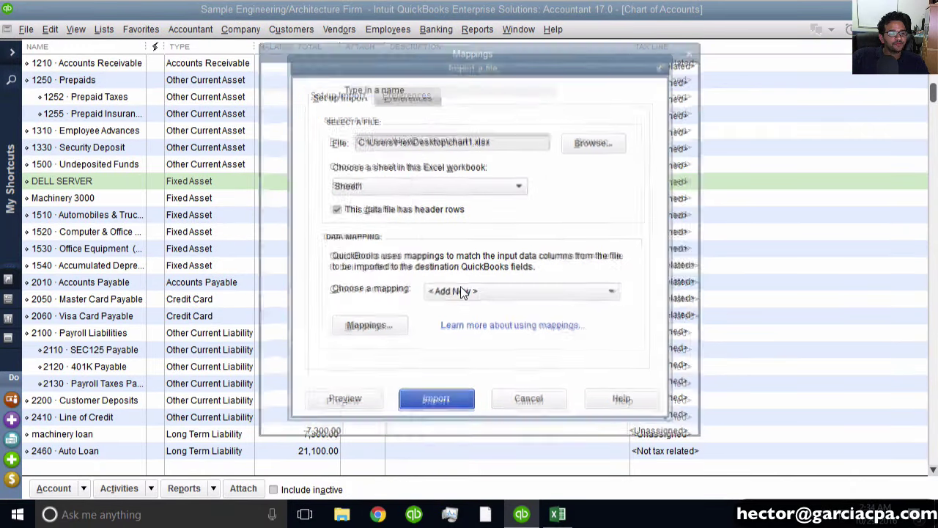
pyautogui.moveTo(376, 48); pyautogui.dragTo(386, 57)
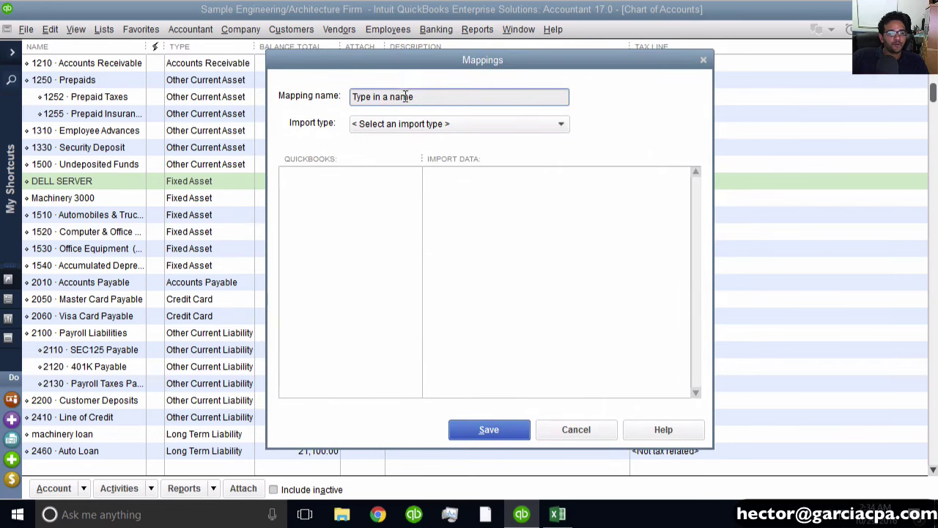
pyautogui.moveTo(426, 94); pyautogui.dragTo(248, 85)
pyautogui.write('chart')
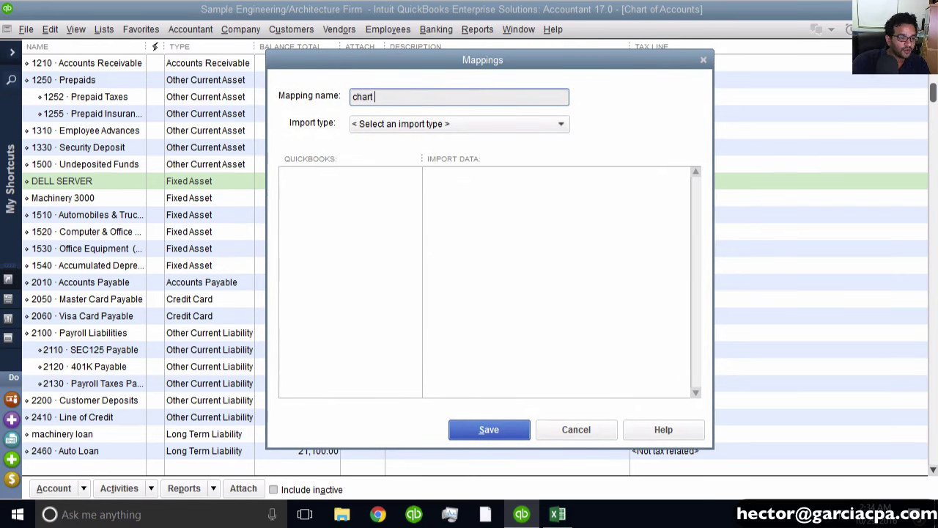
pyautogui.write(' import')
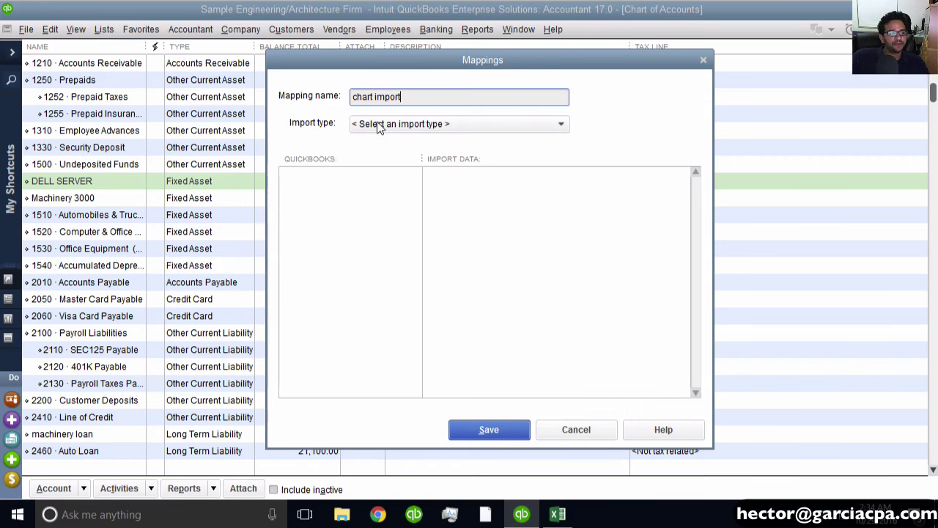
pyautogui.click(445, 124)
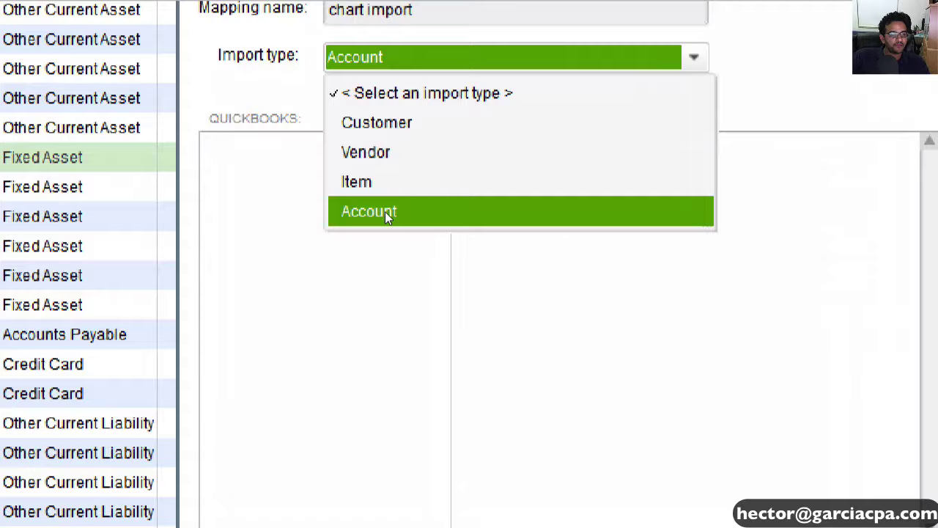
pyautogui.click(387, 213)
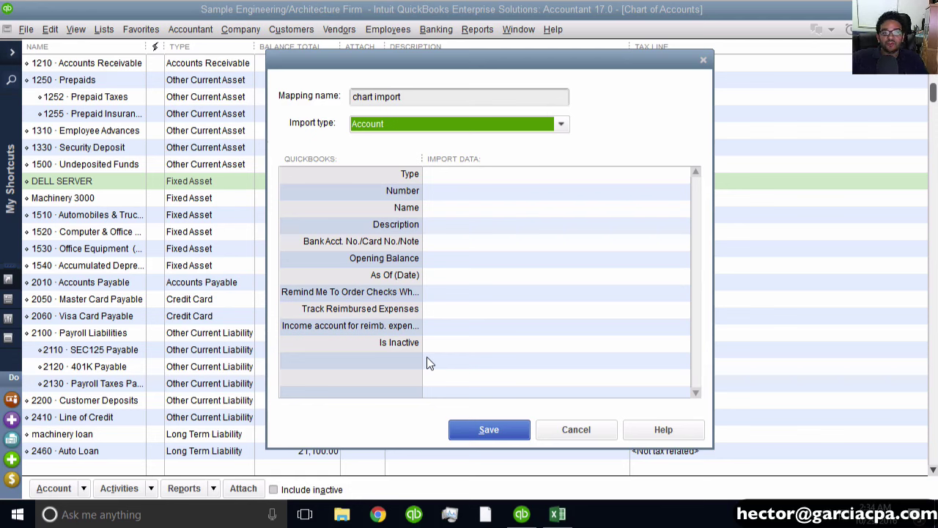
# Step: Map the QuickBooks fields Type to Type, Number to Number and Name to Account Name
pyautogui.click(451, 260)
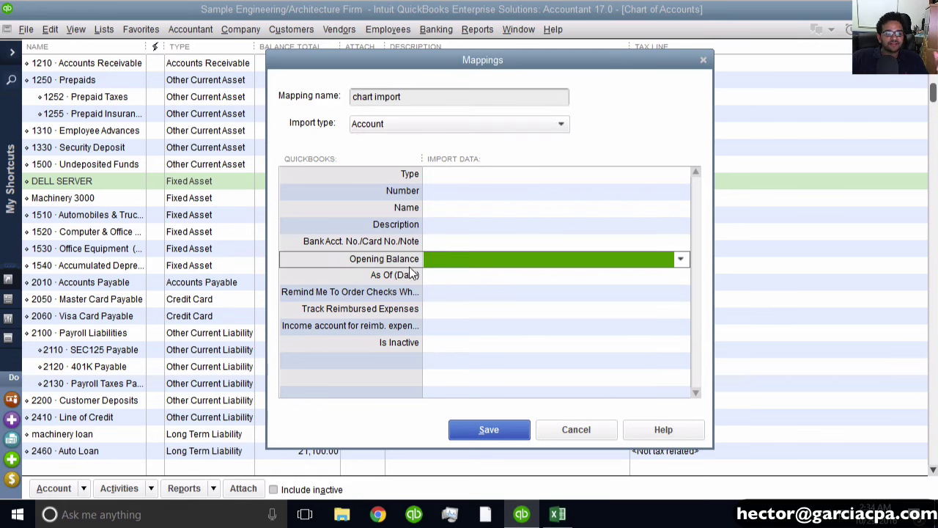
pyautogui.click(423, 275)
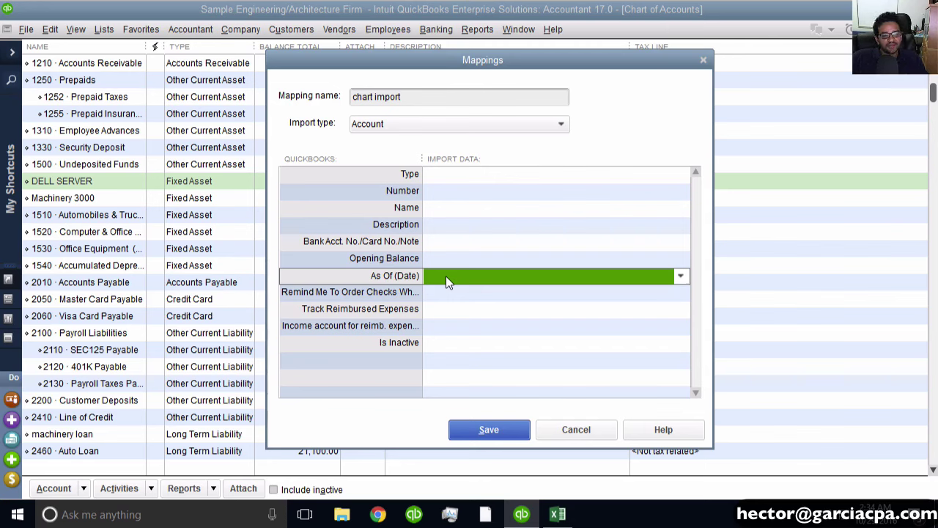
pyautogui.click(459, 174)
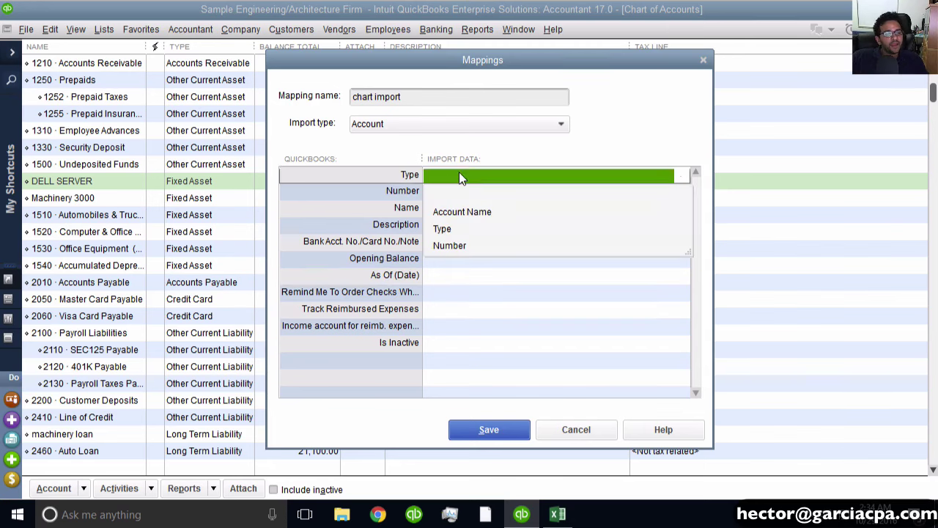
pyautogui.click(476, 212)
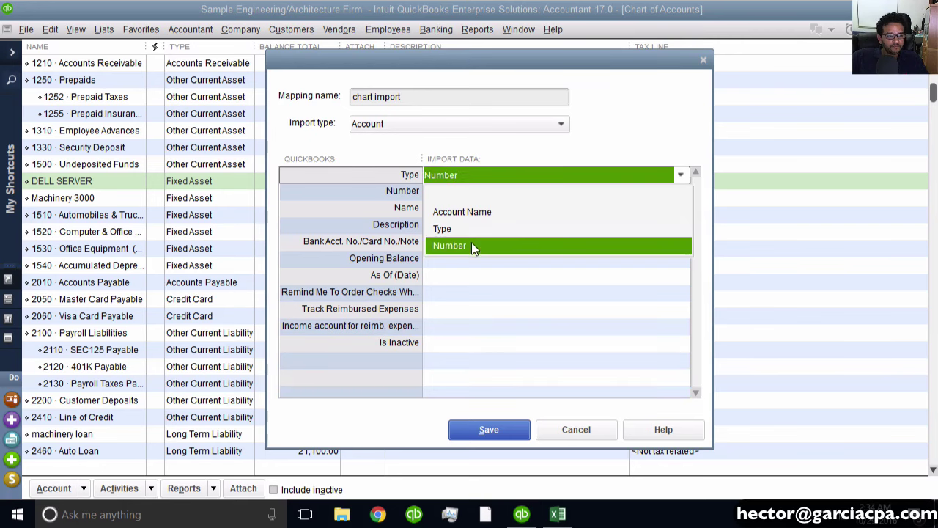
pyautogui.click(469, 229)
pyautogui.click(407, 192)
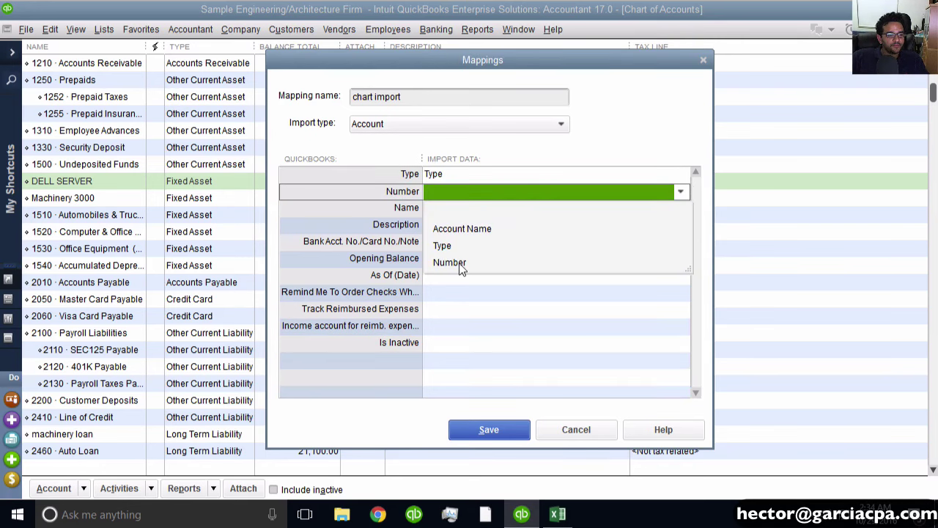
pyautogui.click(465, 262)
pyautogui.click(448, 210)
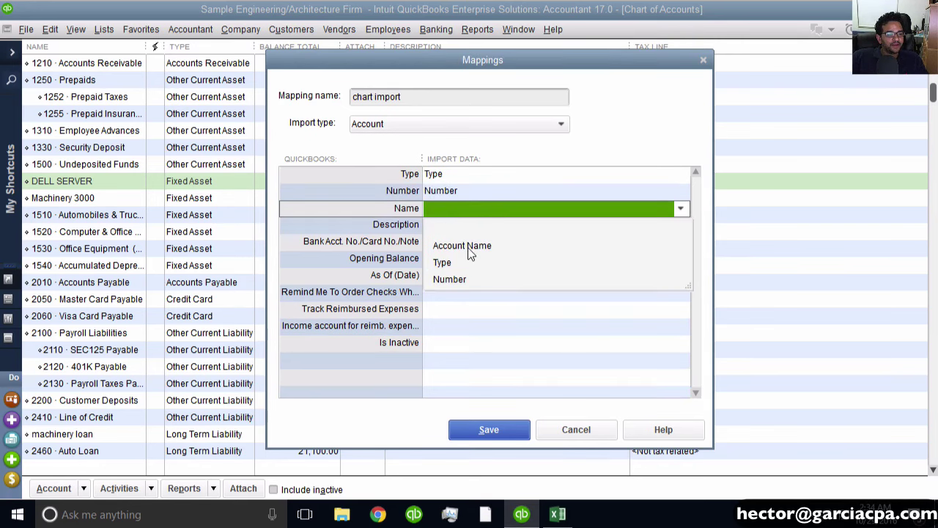
pyautogui.click(468, 246)
# Step: Switch to Excel and check the Account Name, Type and Number headings against the data beneath them
pyautogui.click(570, 515)
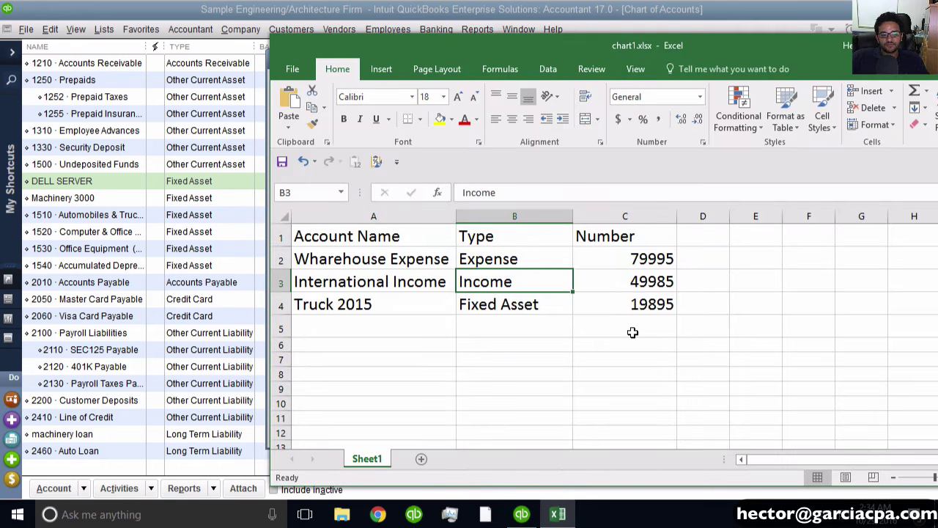
pyautogui.moveTo(375, 236); pyautogui.dragTo(488, 236)
pyautogui.click(542, 236)
pyautogui.click(608, 235)
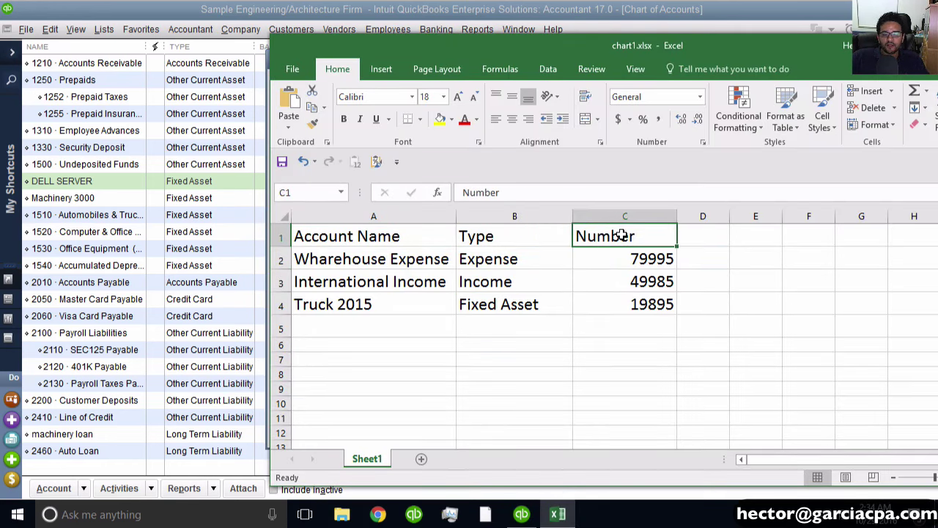
pyautogui.moveTo(374, 259); pyautogui.dragTo(373, 310)
pyautogui.moveTo(484, 260); pyautogui.dragTo(515, 305)
pyautogui.moveTo(608, 257); pyautogui.dragTo(625, 328)
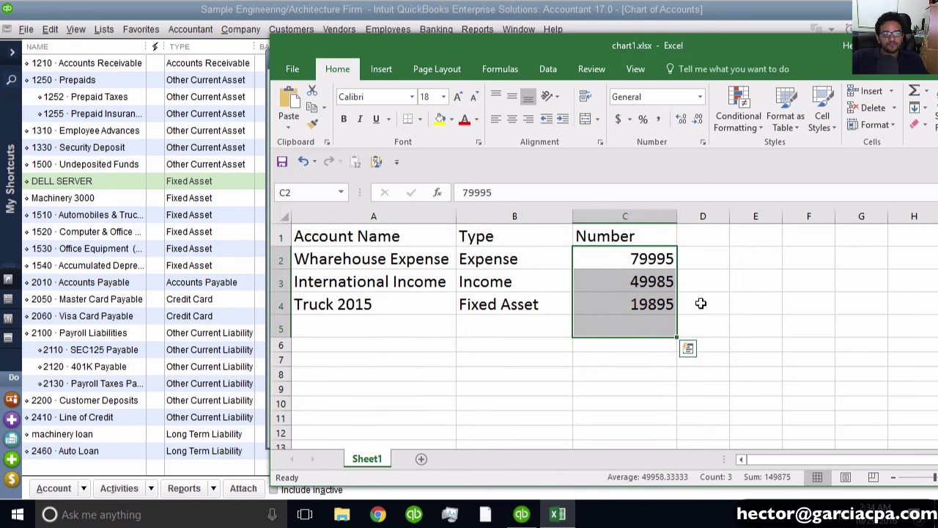
# Step: Close the Excel workbook and save the chart import mapping in QuickBooks
pyautogui.doubleClick(286, 40)
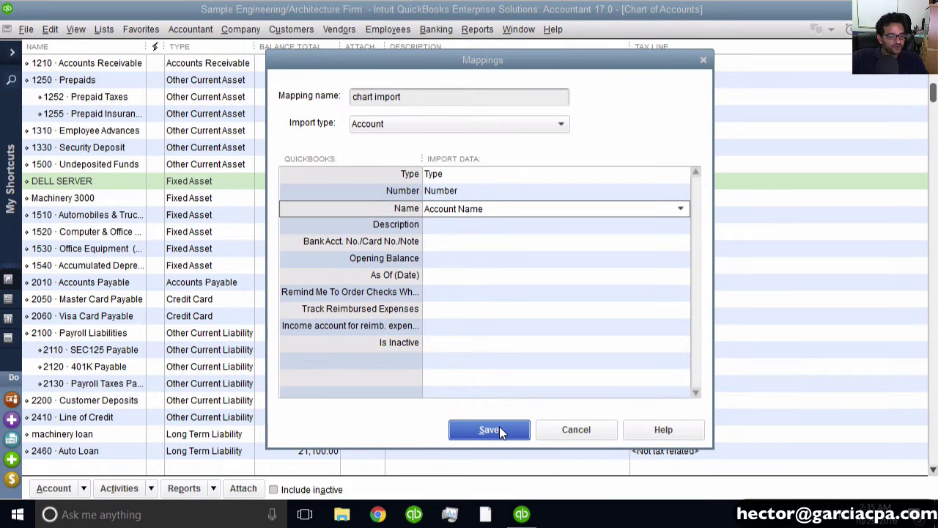
pyautogui.click(500, 431)
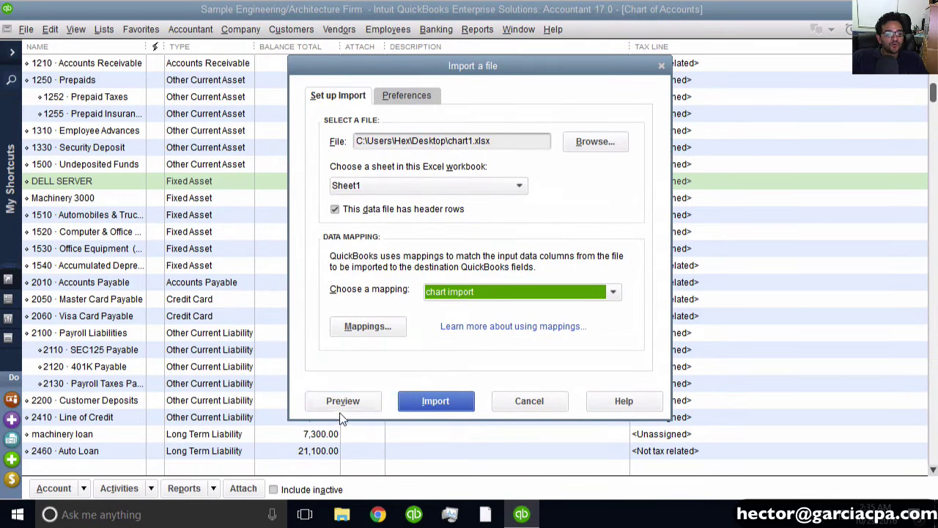
# Step: Preview the import and check the type, number and name details of the Wharehouse Expense, International Income and Truck 2015 rows
pyautogui.click(348, 402)
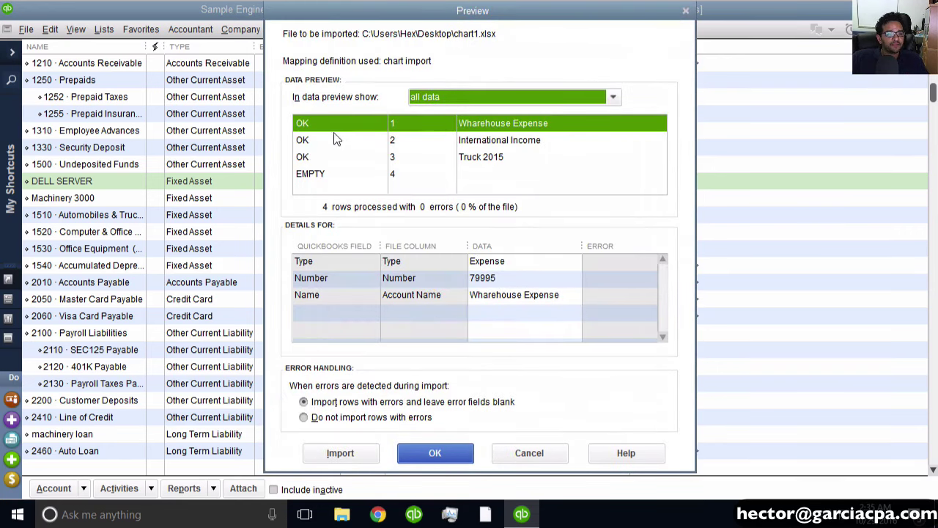
pyautogui.click(331, 131)
pyautogui.click(330, 143)
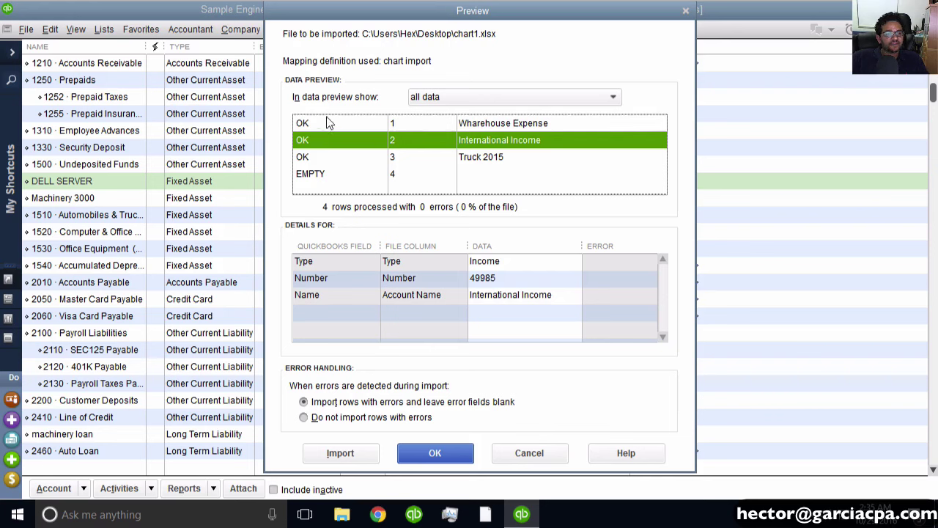
pyautogui.click(327, 123)
pyautogui.click(326, 140)
pyautogui.click(323, 157)
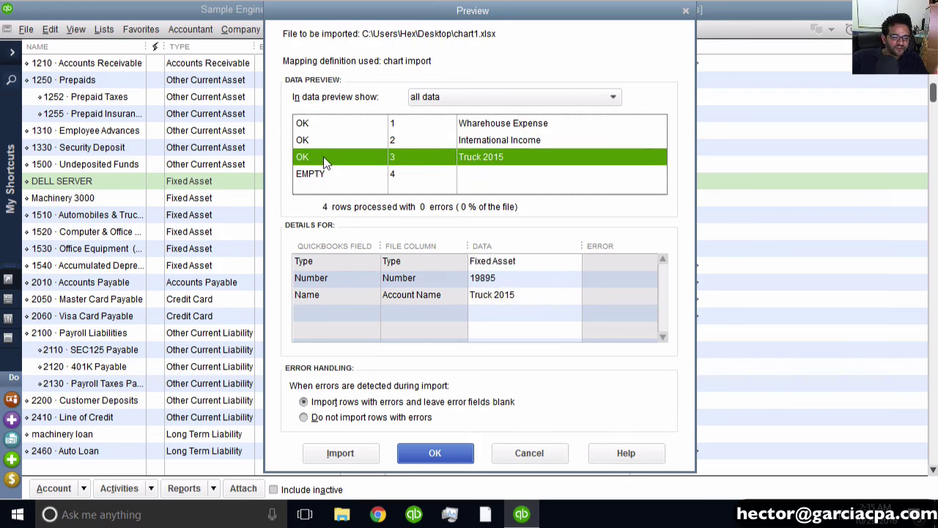
pyautogui.click(494, 128)
pyautogui.click(434, 142)
pyautogui.click(412, 162)
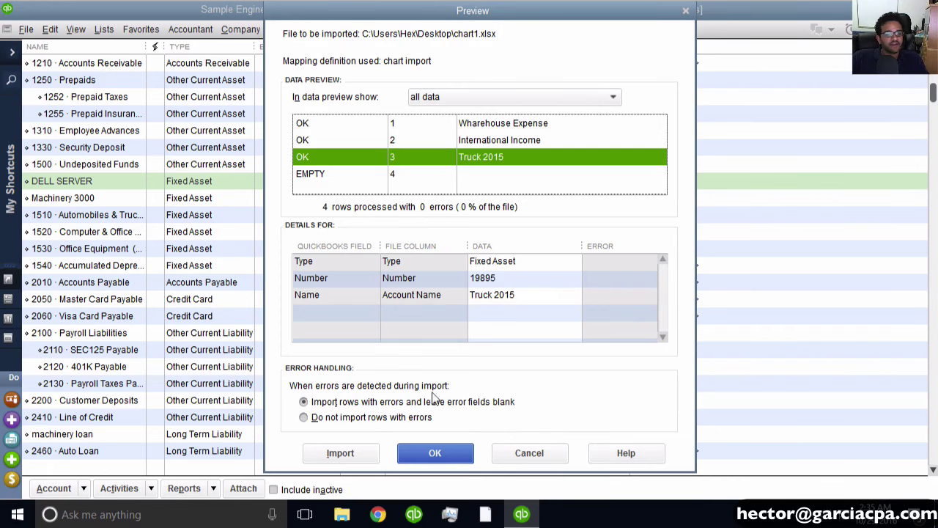
# Step: Import the previewed accounts into the company file, agreeing to continue without a backup
pyautogui.click(344, 456)
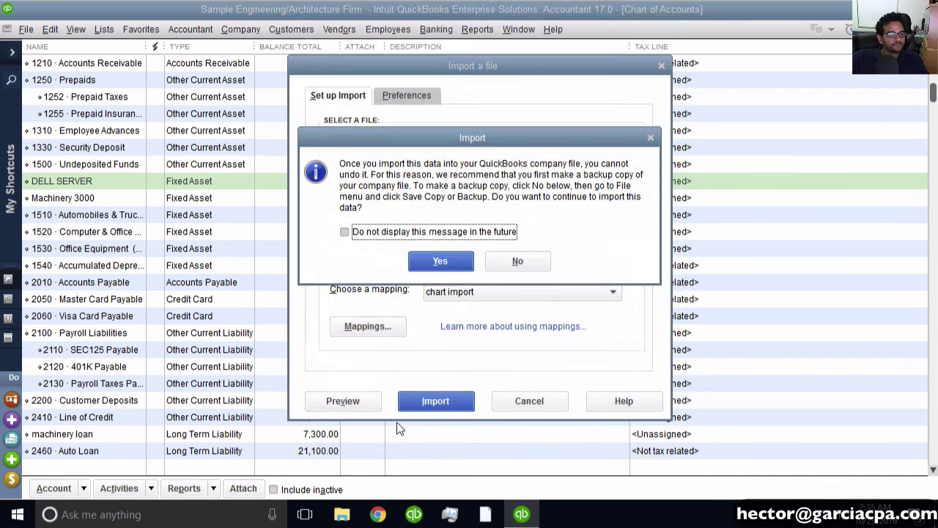
pyautogui.click(444, 316)
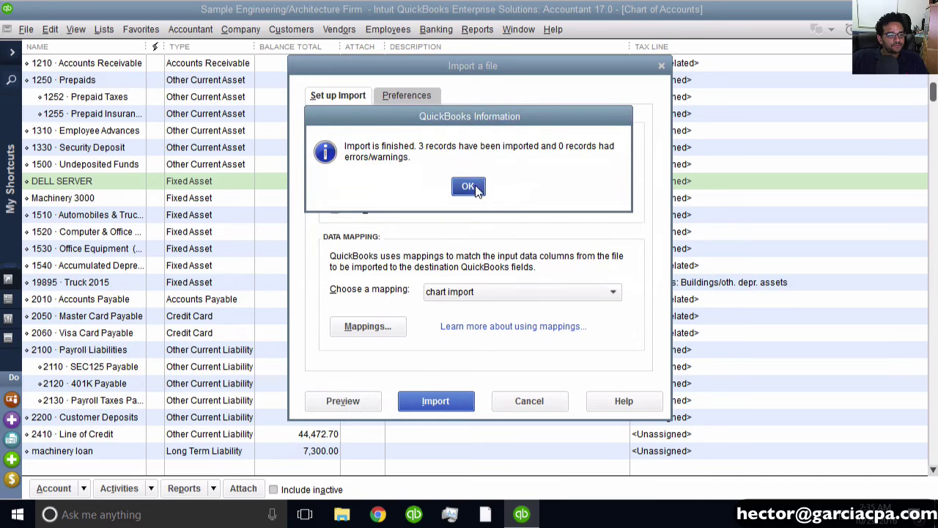
pyautogui.click(469, 187)
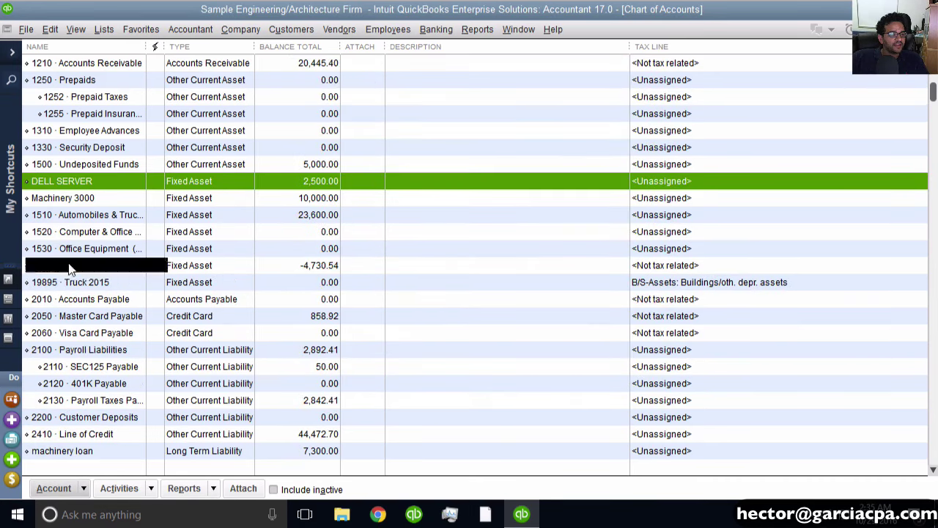
# Step: Find the imported Truck 2015 account among the fixed assets in the chart of accounts
pyautogui.click(73, 265)
pyautogui.click(130, 283)
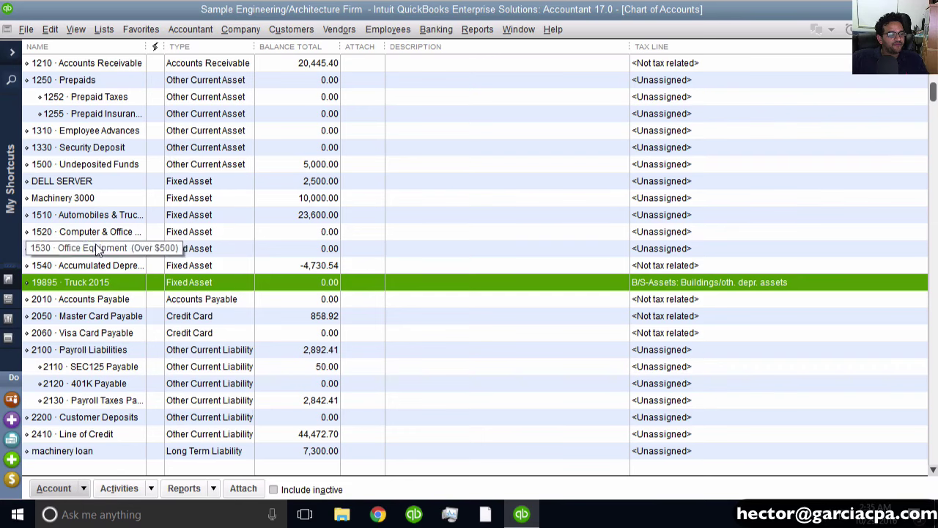
# Step: Find the imported International Income and Wharehouse Expense accounts in the chart of accounts
pyautogui.scroll(-5, 117, 297)
pyautogui.scroll(-7, 117, 299)
pyautogui.scroll(3, 95, 249)
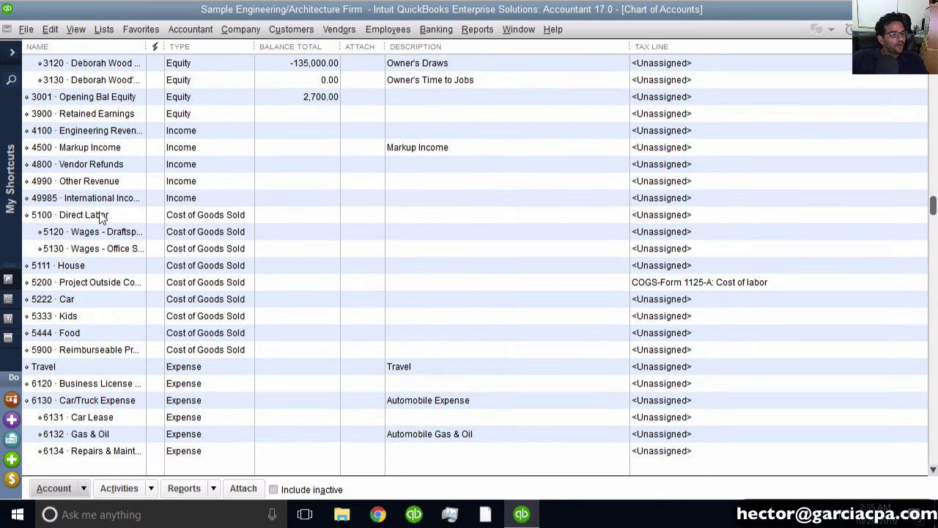
pyautogui.click(105, 198)
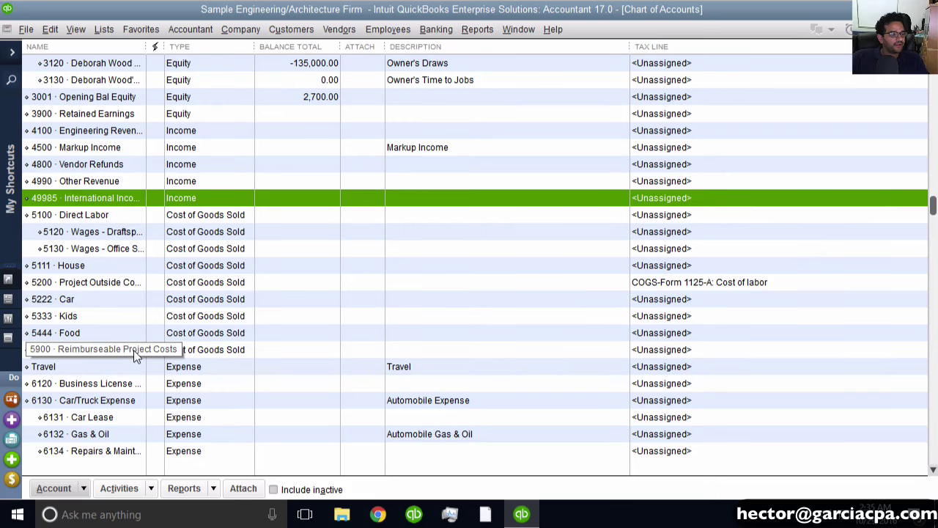
pyautogui.scroll(-7, 134, 352)
pyautogui.scroll(-10, 132, 355)
pyautogui.scroll(-3, 122, 350)
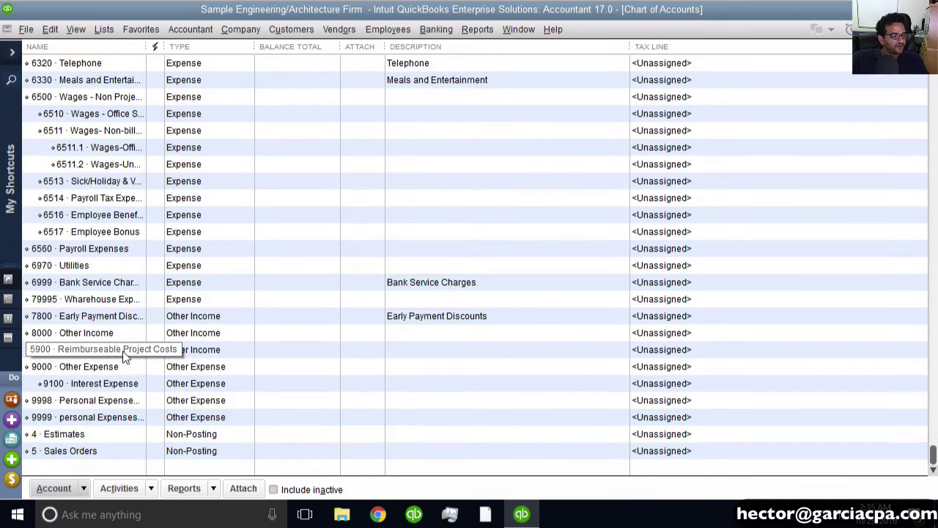
pyautogui.click(100, 300)
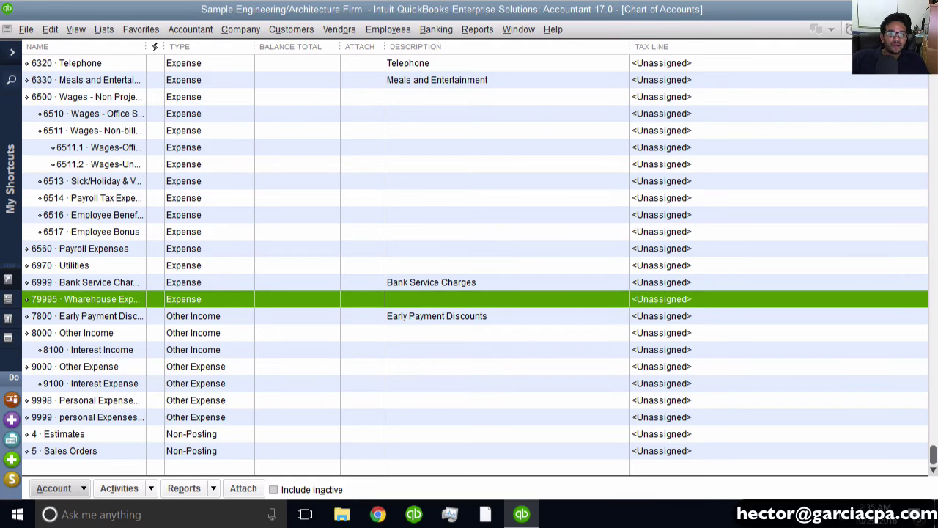
# Step: Open chart1.xlsx from the desktop and delete the Wharehouse Expense and International Income rows
pyautogui.press('super+d')
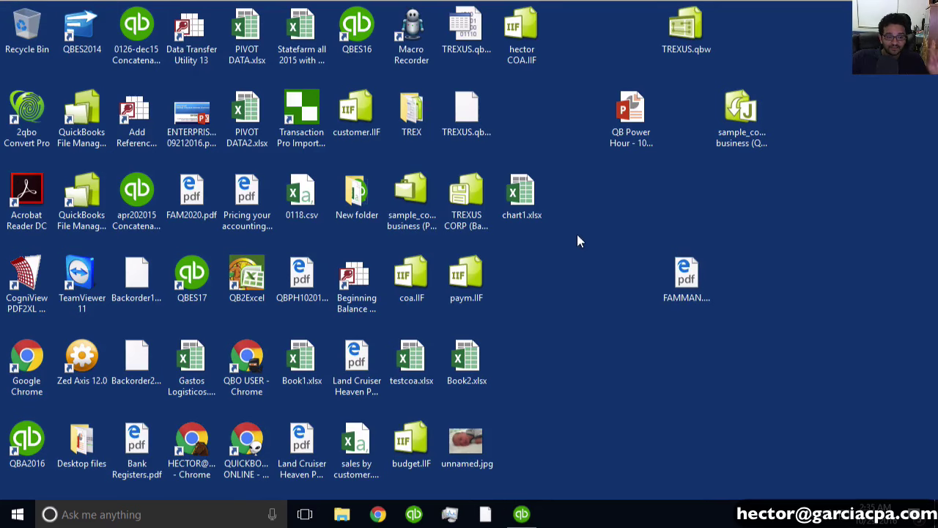
pyautogui.doubleClick(533, 196)
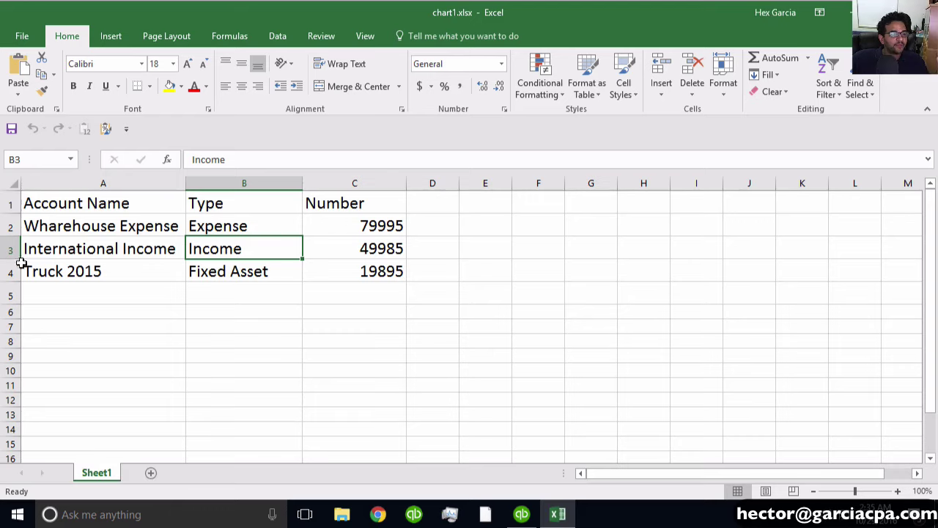
pyautogui.moveTo(11, 226); pyautogui.dragTo(10, 252)
pyautogui.rightClick(96, 251)
pyautogui.click(154, 366)
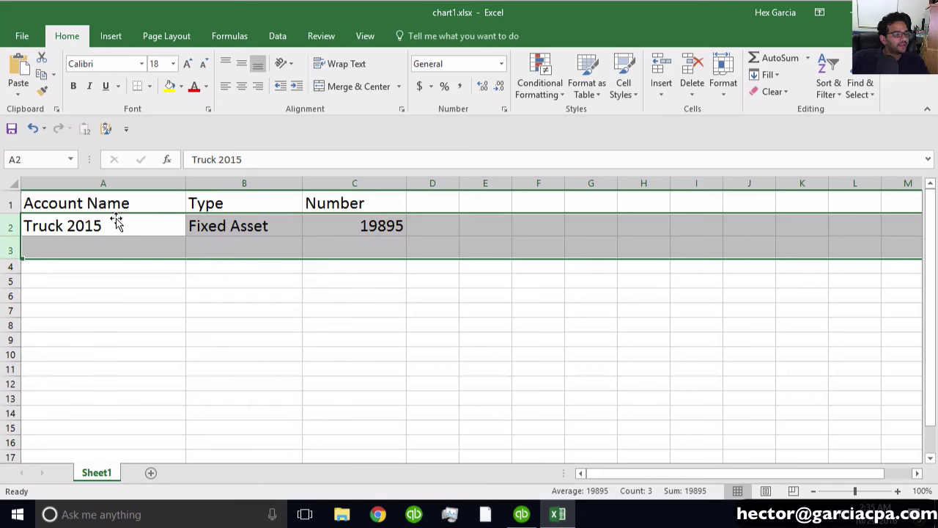
# Step: Rename the Truck 2015 account in cell A2 as Truck 2016
pyautogui.doubleClick(117, 222)
pyautogui.press('BackSpace')
pyautogui.write('6')
pyautogui.press('Return')
# Step: Copy the Truck 2016 row into row 3 and rename the copied account as Truck 2017
pyautogui.click(10, 226)
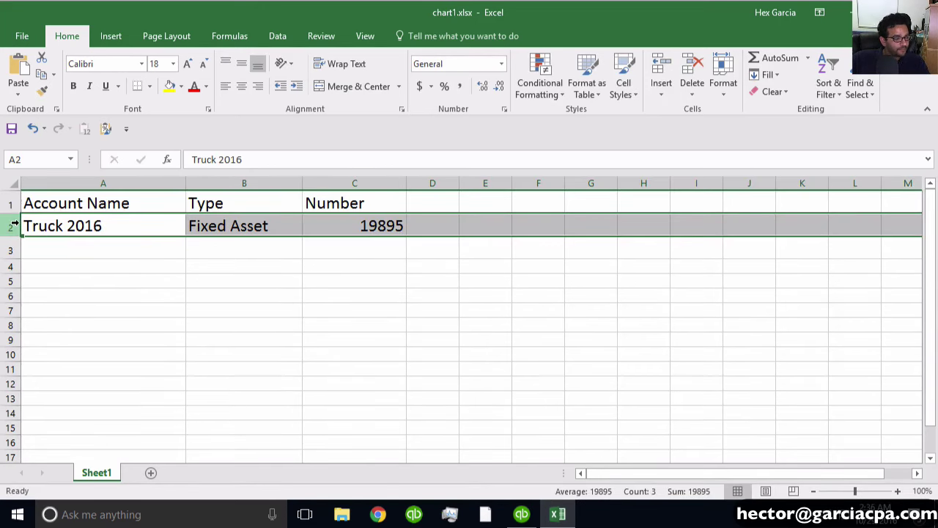
pyautogui.hotkey('ctrl', 'c')
pyautogui.click(45, 250)
pyautogui.hotkey('ctrl', 'v')
pyautogui.doubleClick(122, 249)
pyautogui.press('BackSpace')
pyautogui.write('7')
pyautogui.press('Return')
pyautogui.scroll(-11, 122, 249)
pyautogui.scroll(6, 364, 262)
pyautogui.scroll(5, 364, 262)
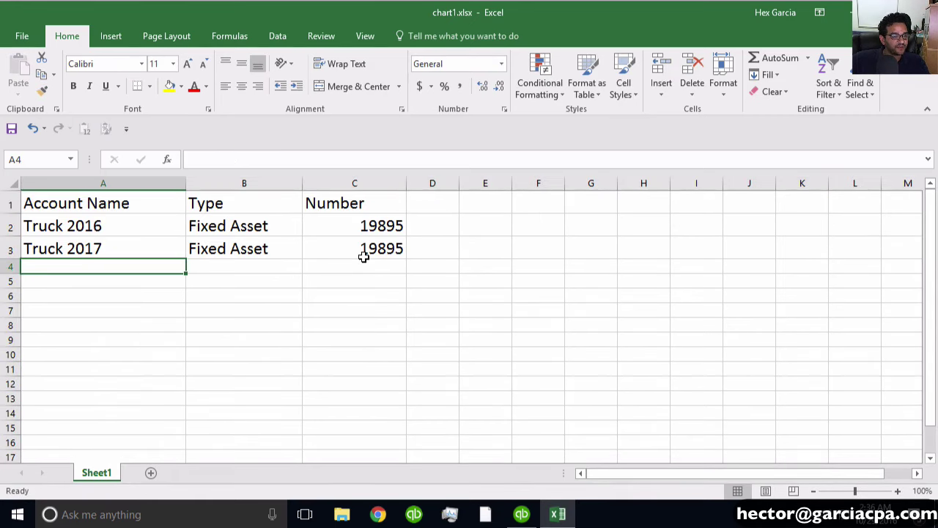
# Step: Set the Truck 2017 account number to 19899
pyautogui.click(369, 249)
pyautogui.doubleClick(400, 249)
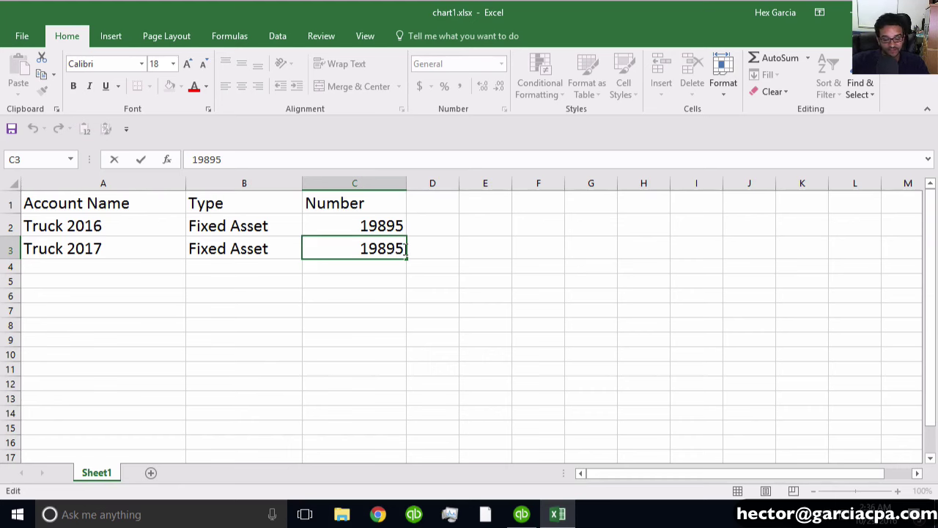
pyautogui.press('BackSpace')
pyautogui.write('9')
pyautogui.press('Return')
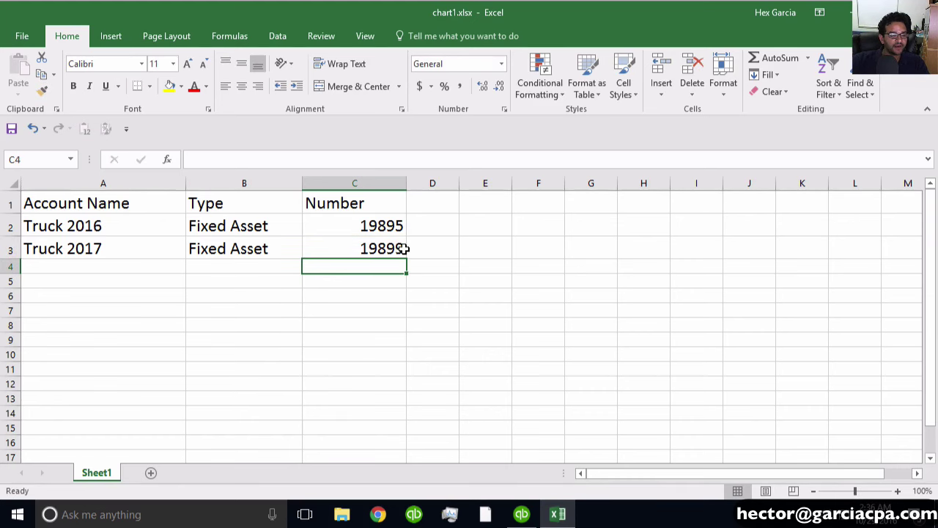
# Step: Widen column D and add a Balance column with 25600 for Truck 2016 and 19850 for Truck 2017
pyautogui.press('Up')
pyautogui.press('Up')
pyautogui.press('Right')
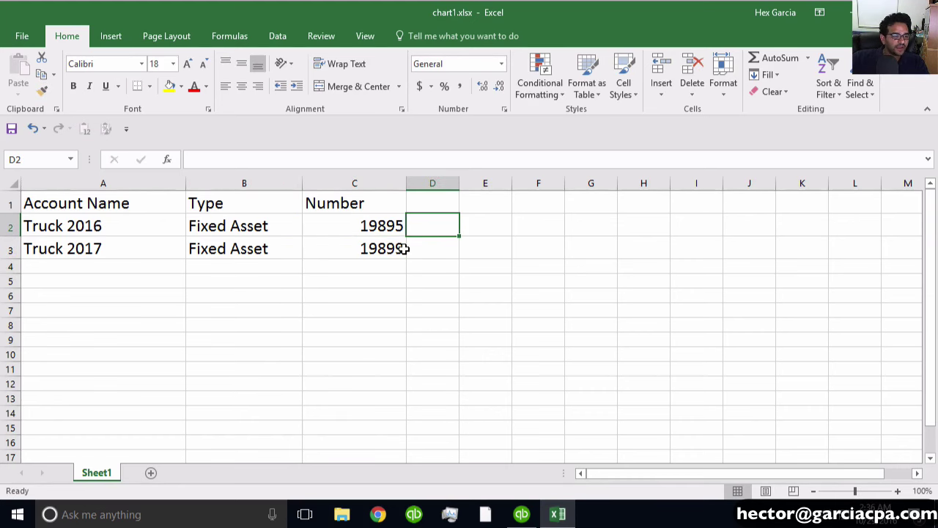
pyautogui.moveTo(459, 182); pyautogui.dragTo(550, 183)
pyautogui.click(471, 200)
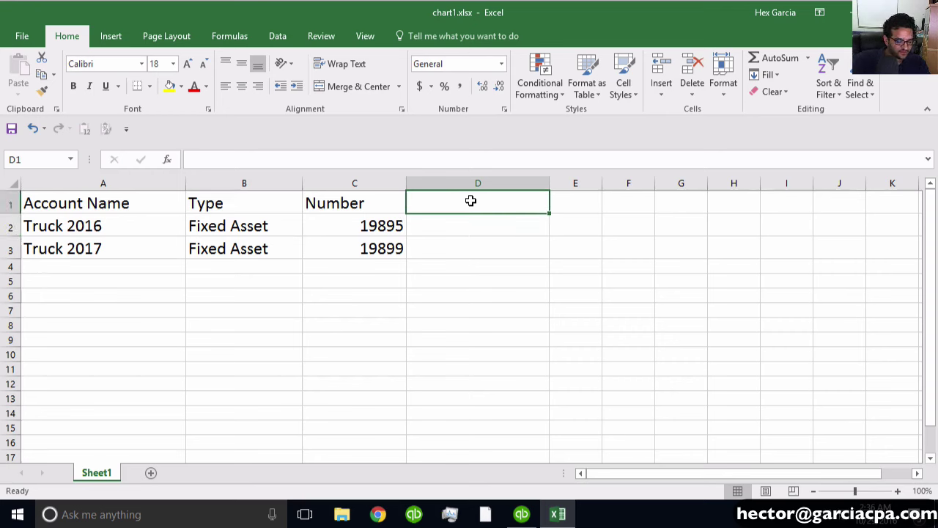
pyautogui.write('Balance')
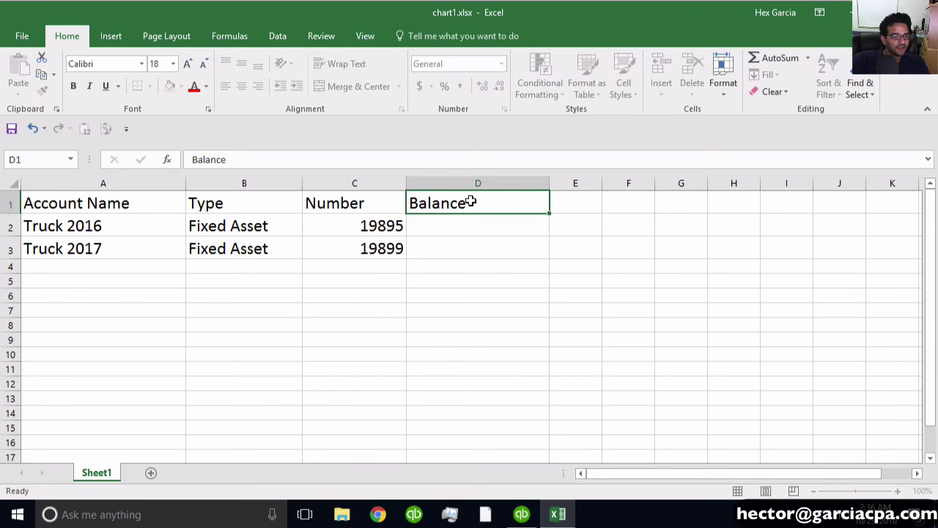
pyautogui.press('Return')
pyautogui.write('25600')
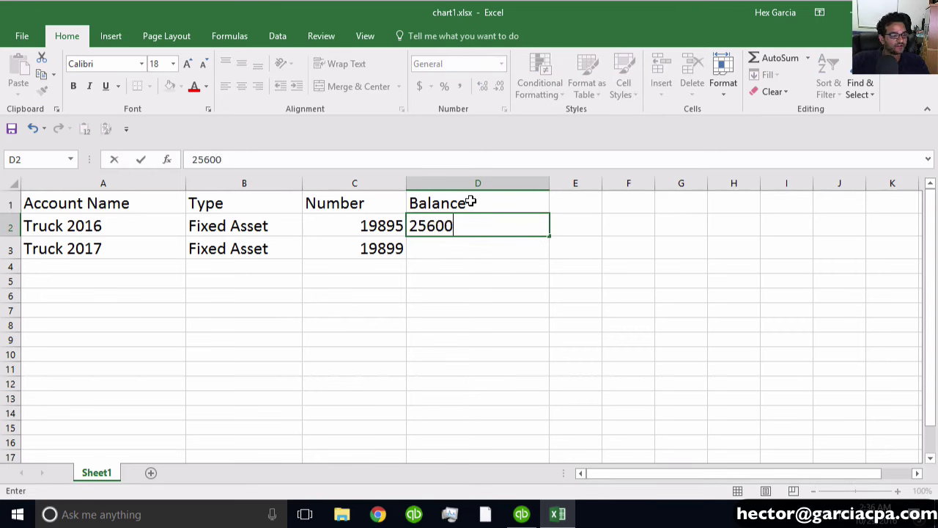
pyautogui.press('Return')
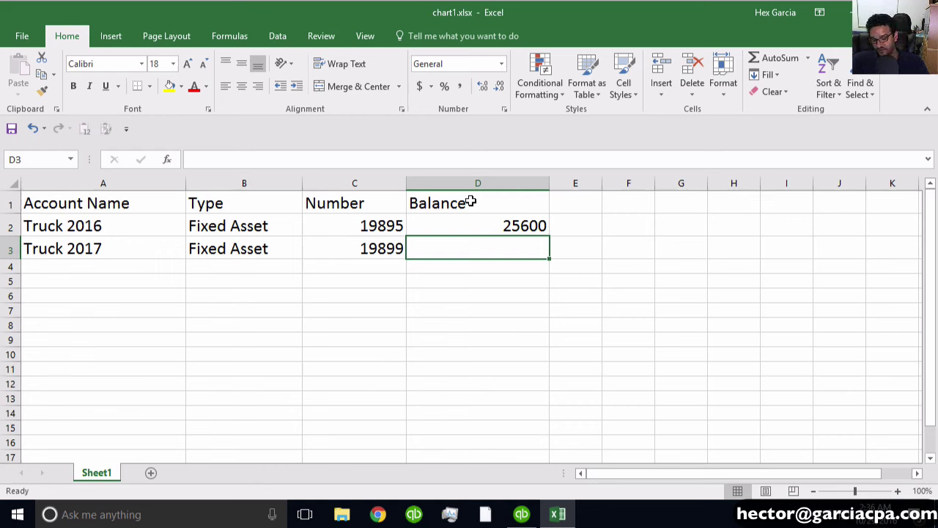
pyautogui.write('19850')
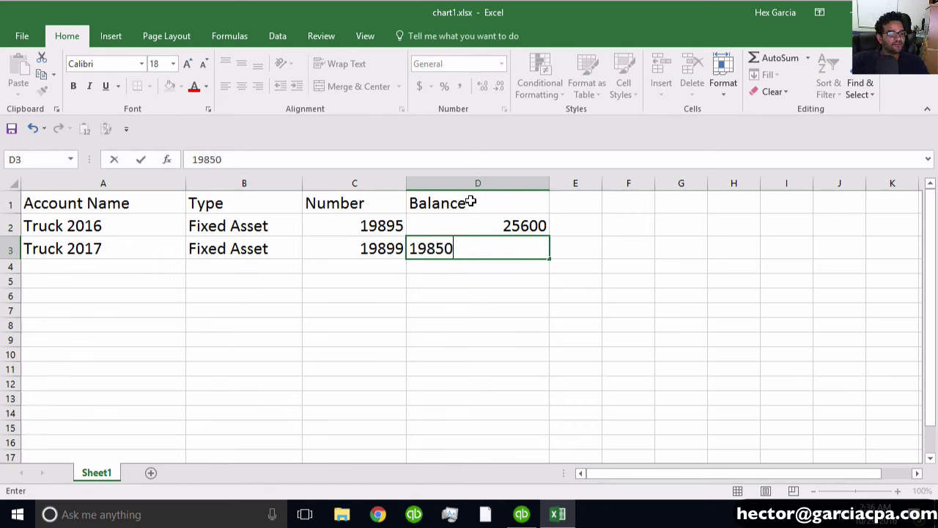
pyautogui.press('Tab')
# Step: Add a Date column in column E and enter 12/31/2015 for Truck 2016
pyautogui.press('Up')
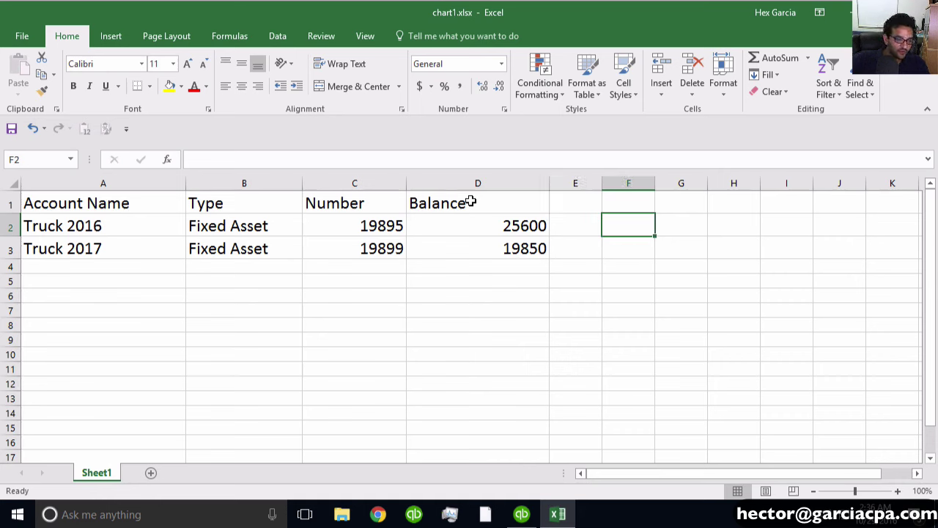
pyautogui.press('Up')
pyautogui.write('Da')
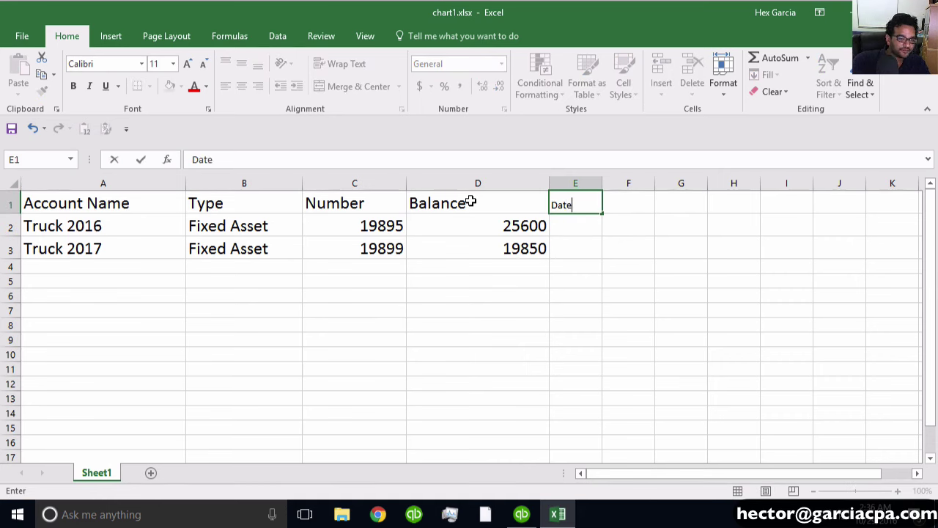
pyautogui.press('Return')
pyautogui.write('12/31/2015')
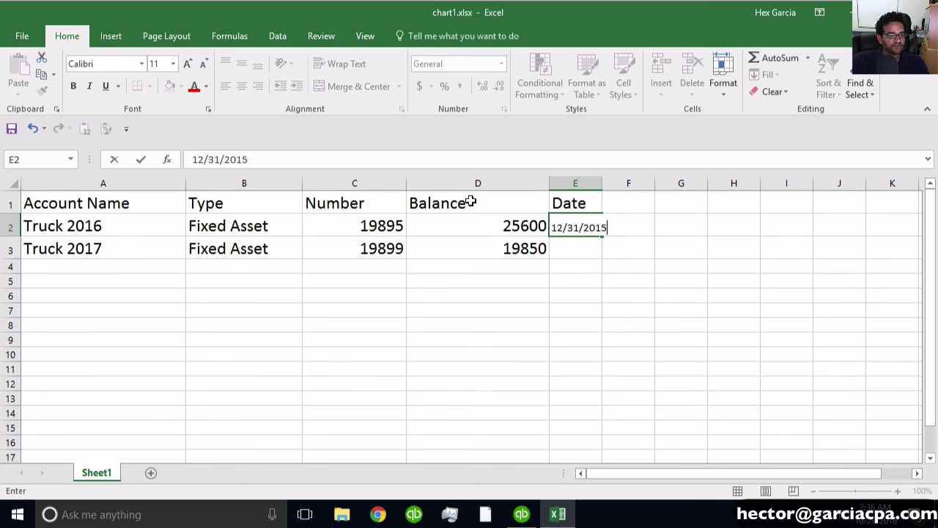
pyautogui.press('Return')
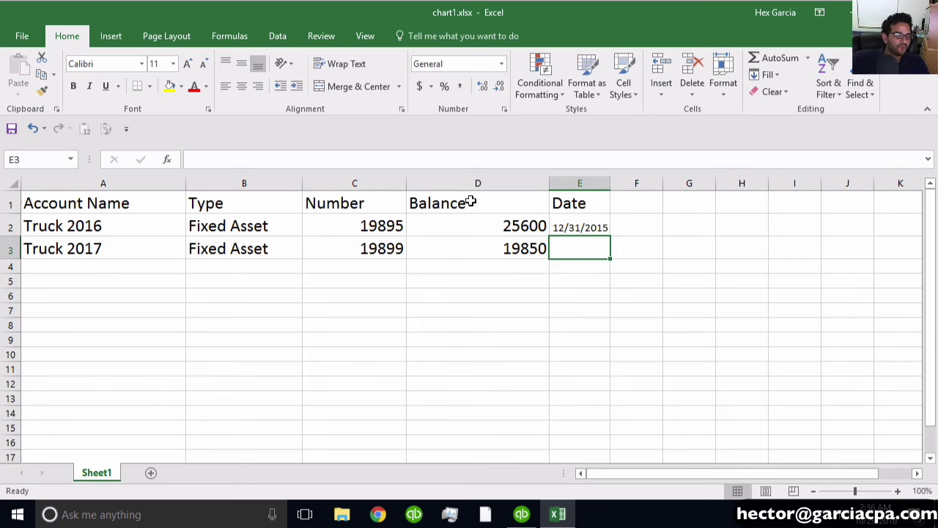
# Step: Widen the Date column and copy the Truck 2016 date into the Truck 2017 row
pyautogui.moveTo(612, 184); pyautogui.dragTo(636, 185)
pyautogui.click(594, 228)
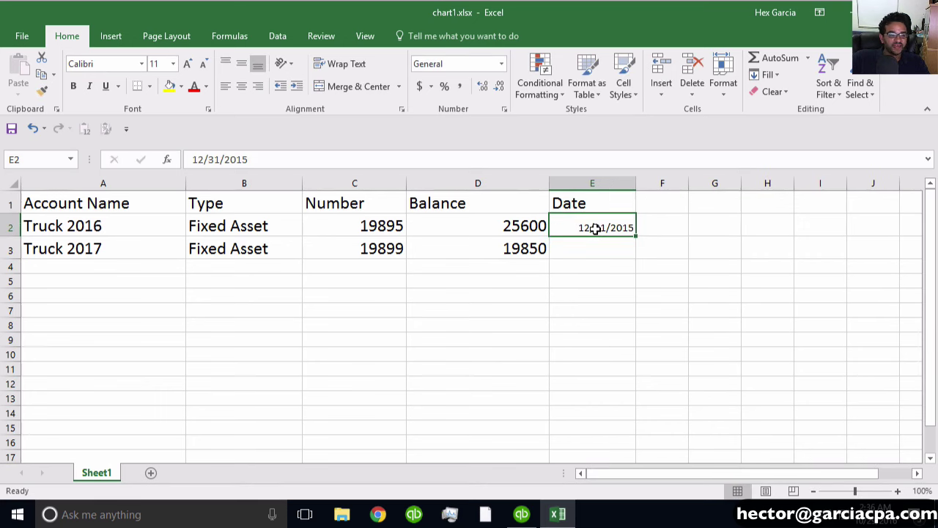
pyautogui.hotkey('ctrl', 'c')
pyautogui.press('Down')
pyautogui.hotkey('ctrl', 'v')
pyautogui.press('Down')
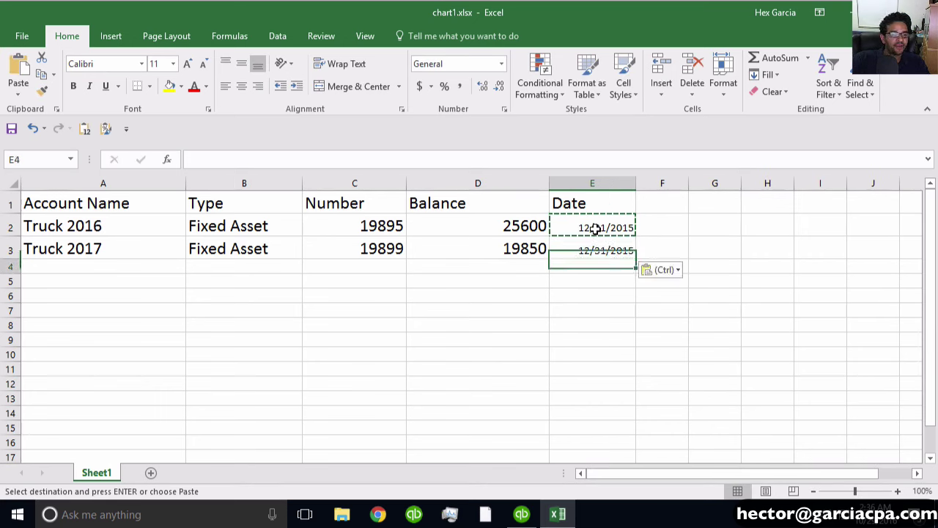
# Step: Save the edited chart1.xlsx workbook and close it
pyautogui.click(321, 251)
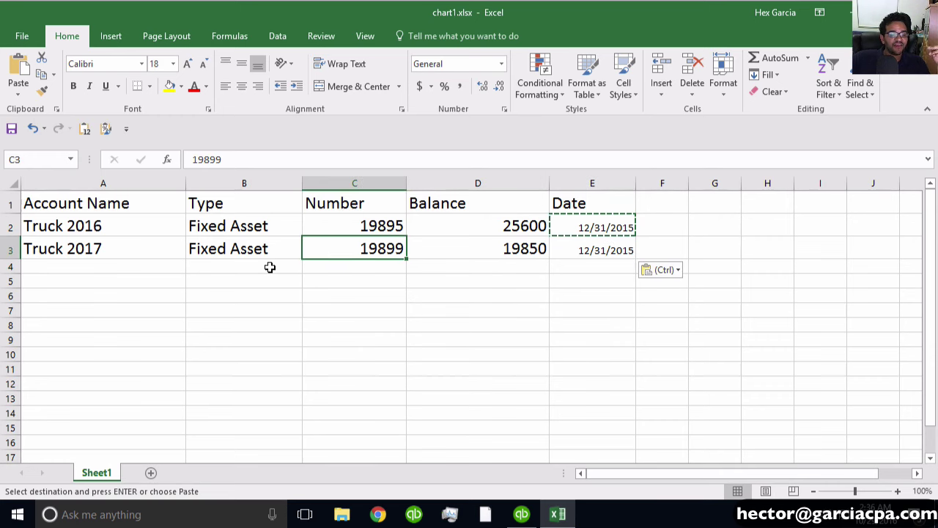
pyautogui.moveTo(112, 232); pyautogui.dragTo(114, 250)
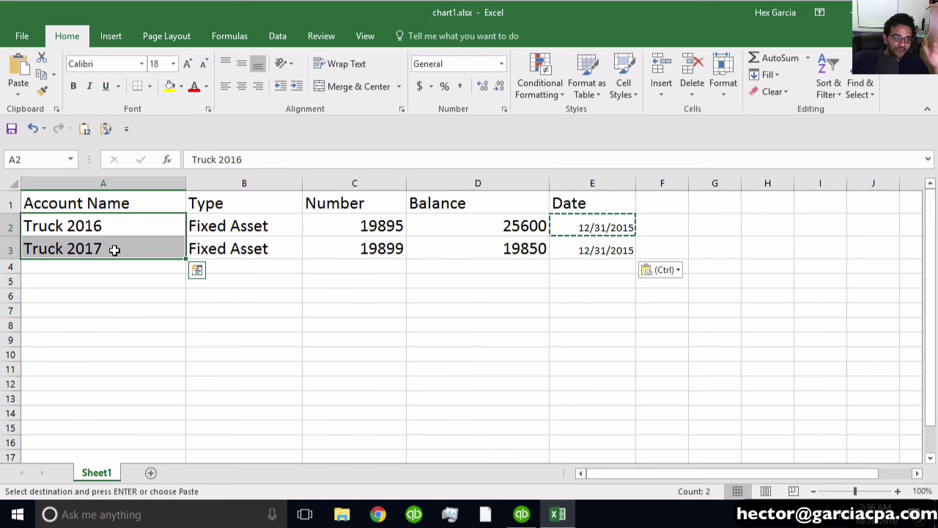
pyautogui.click(11, 130)
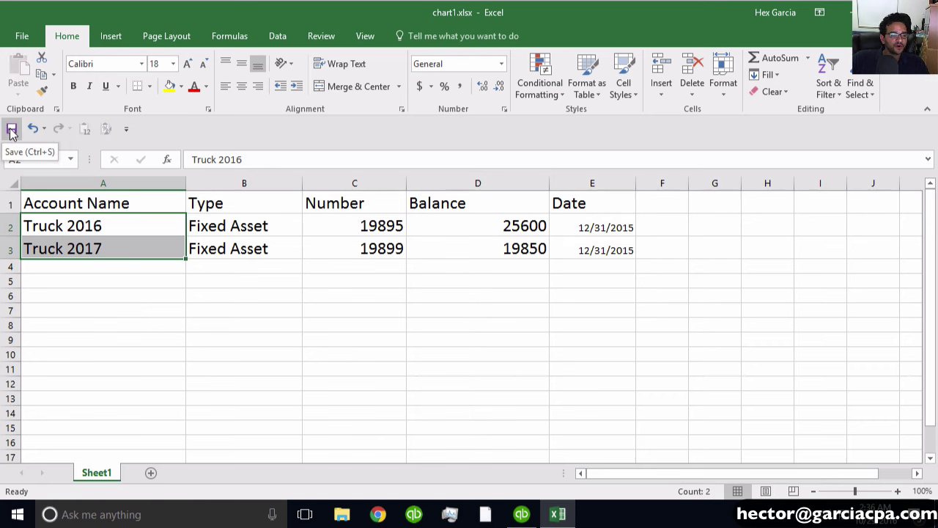
pyautogui.click(854, 13)
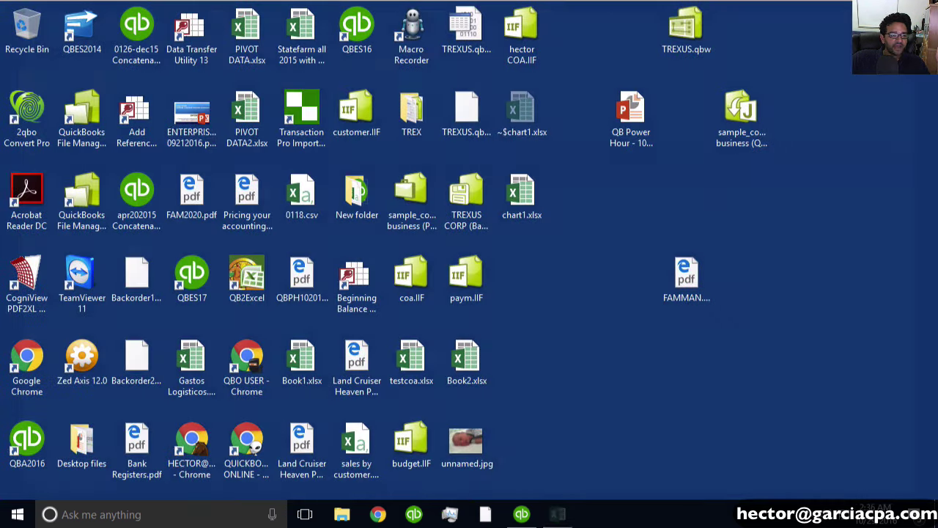
# Step: Switch to QuickBooks and start an Advanced Import of an Excel file, declining the Add/Edit Multiple List Entries offer
pyautogui.click(521, 514)
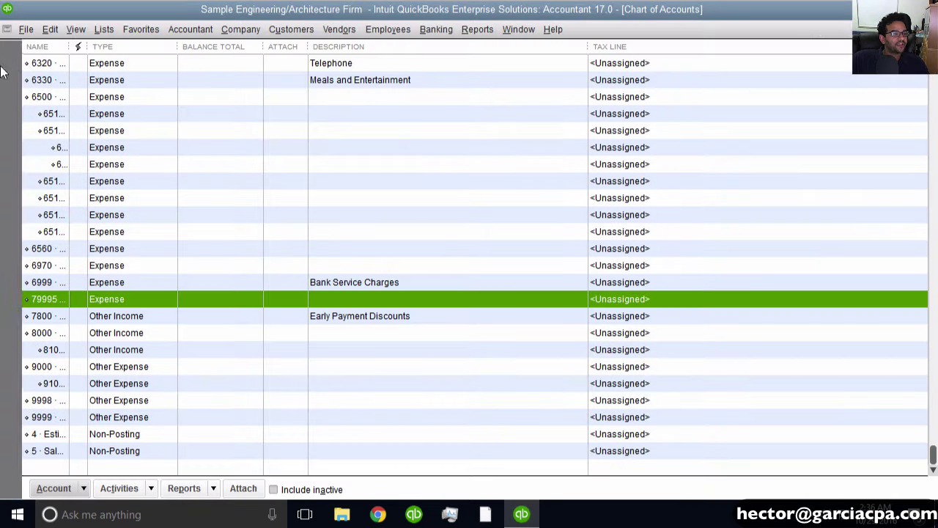
pyautogui.click(32, 34)
pyautogui.moveTo(104, 189)
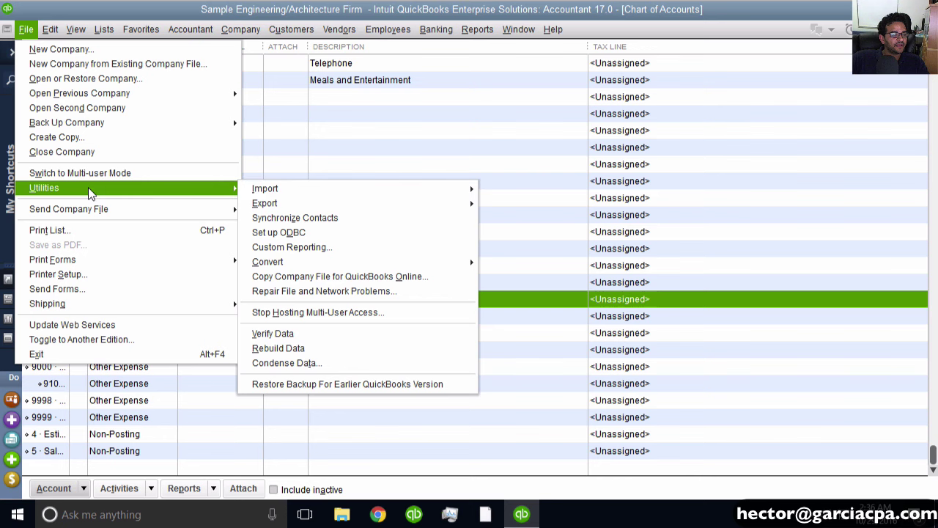
pyautogui.moveTo(297, 195)
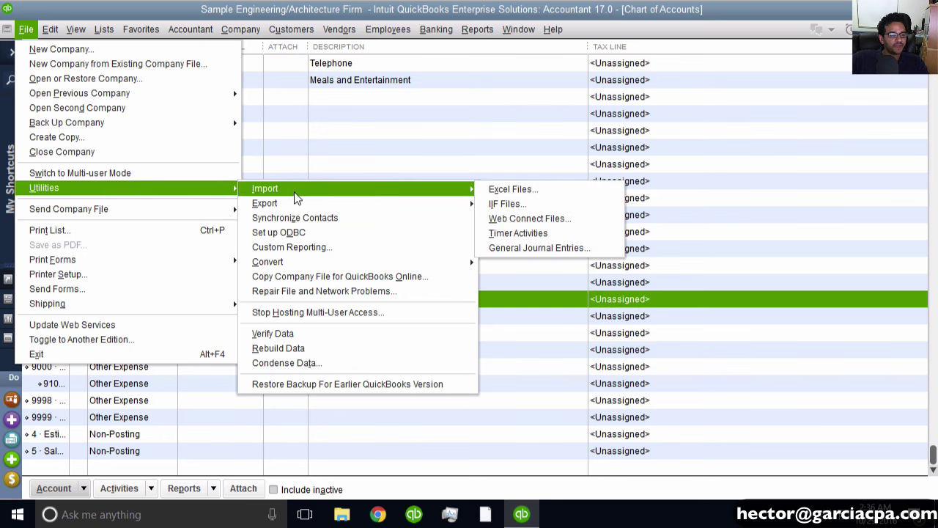
pyautogui.click(569, 189)
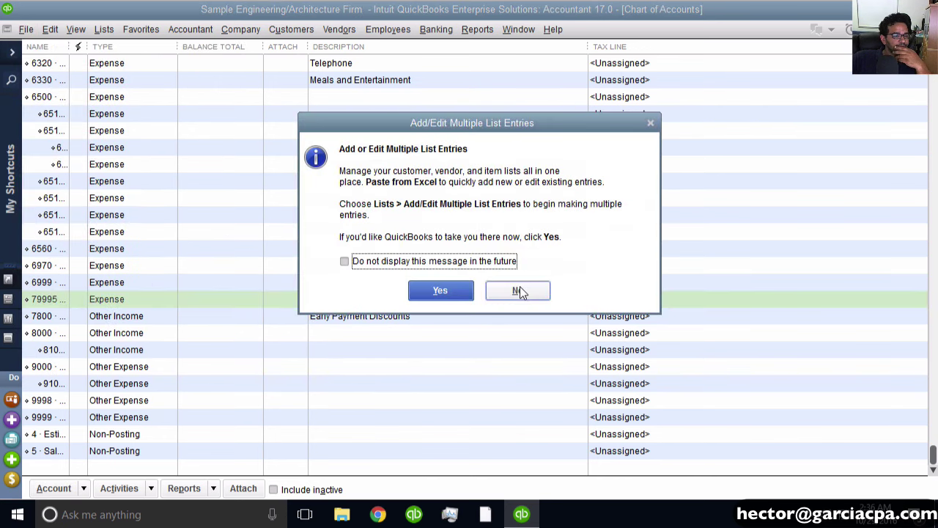
pyautogui.click(518, 291)
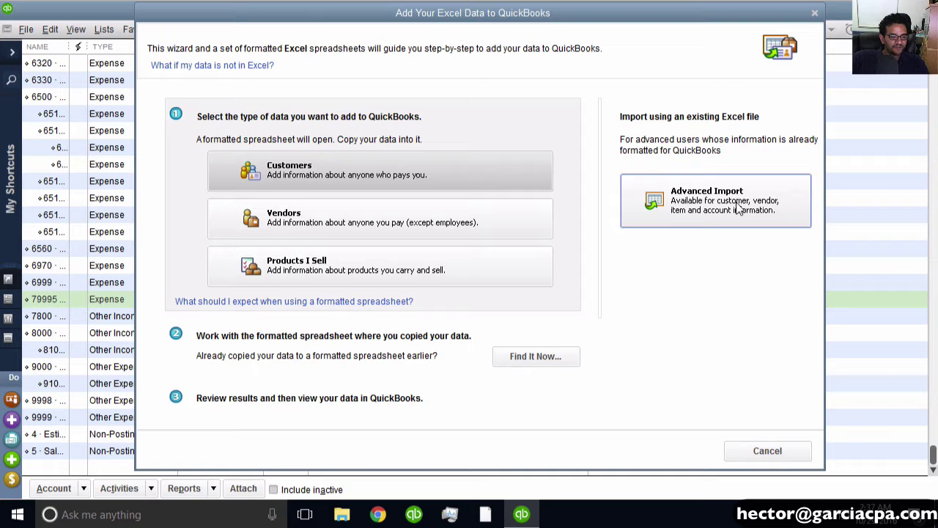
pyautogui.click(739, 209)
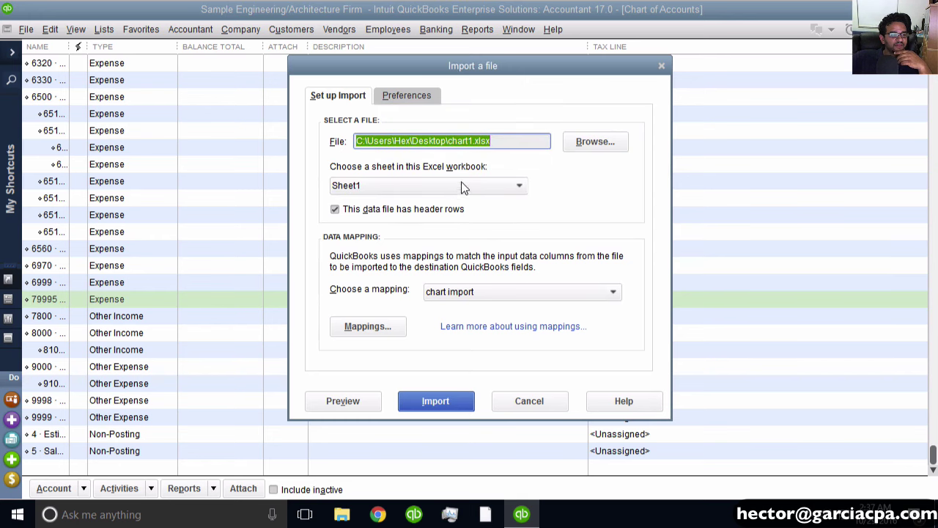
# Step: Keep Sheet1 as the source sheet and open the chart import mapping for editing
pyautogui.click(372, 187)
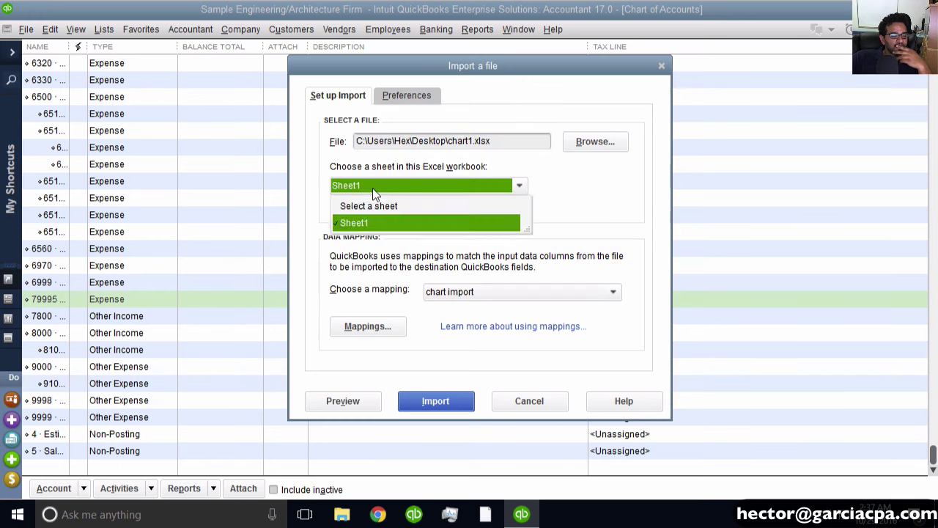
pyautogui.click(373, 187)
pyautogui.click(474, 292)
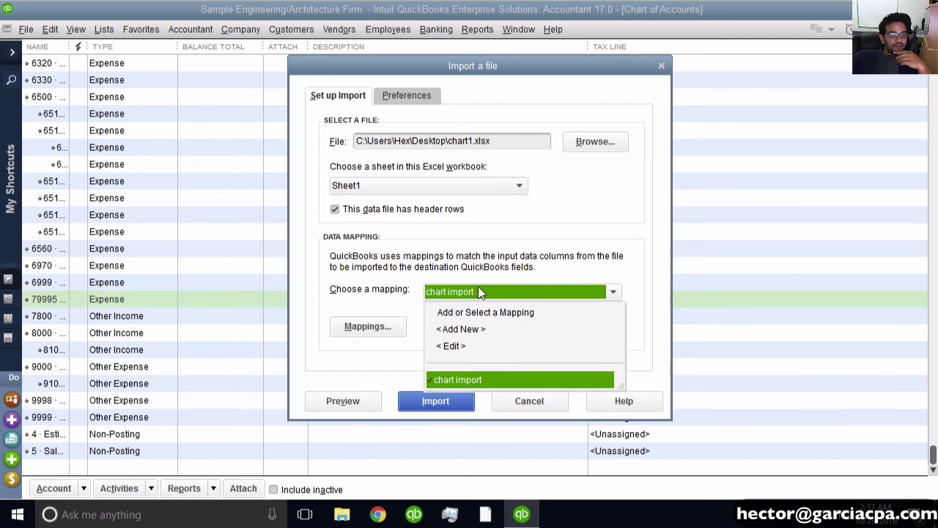
pyautogui.click(467, 346)
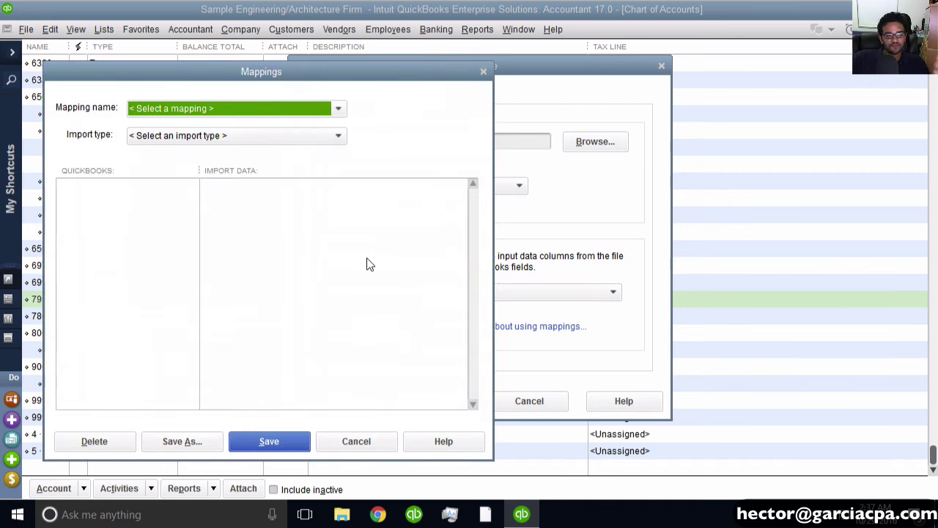
pyautogui.click(159, 136)
pyautogui.click(163, 110)
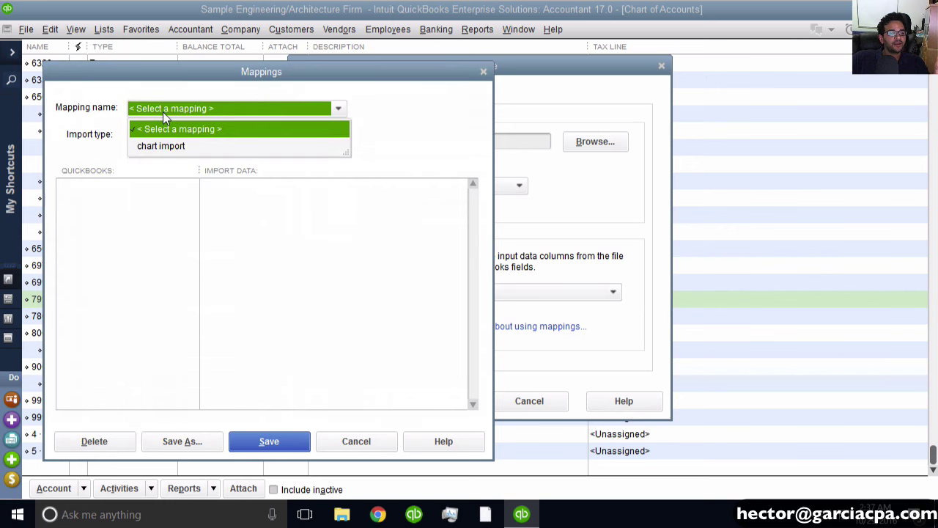
pyautogui.click(162, 146)
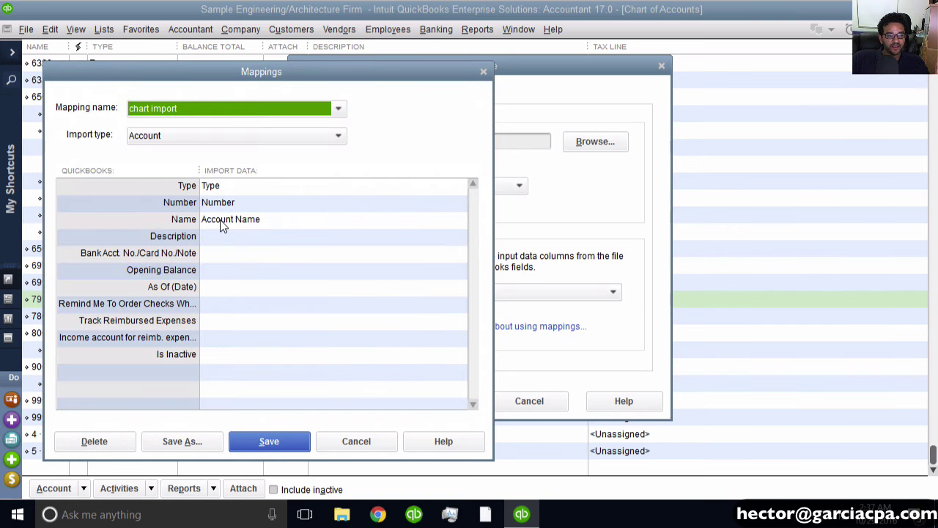
# Step: Map Opening Balance to the Balance column and As Of (Date) to the Date column, and save the mapping
pyautogui.click(221, 268)
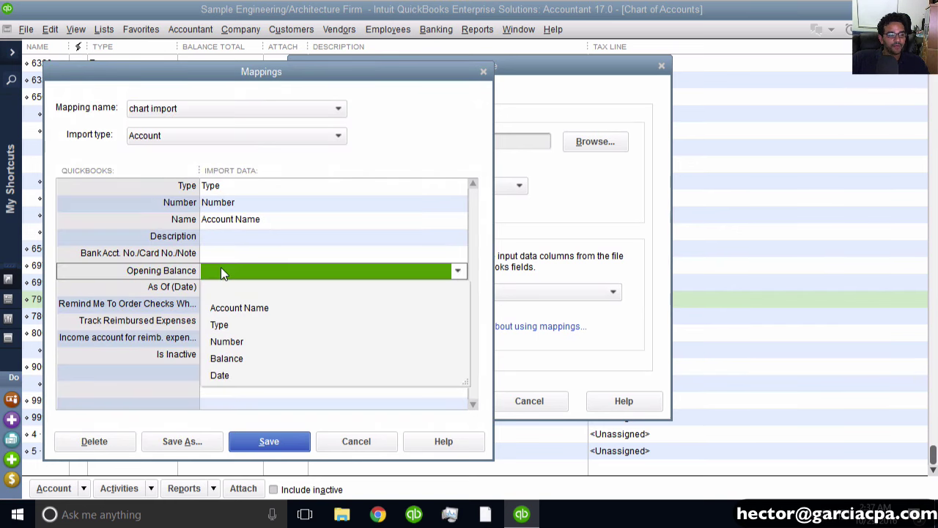
pyautogui.click(236, 358)
pyautogui.click(218, 290)
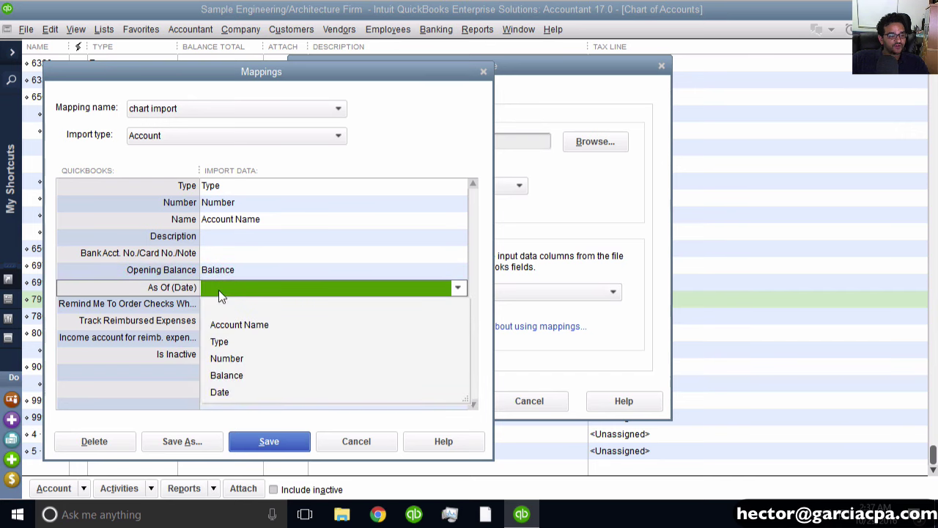
pyautogui.click(228, 390)
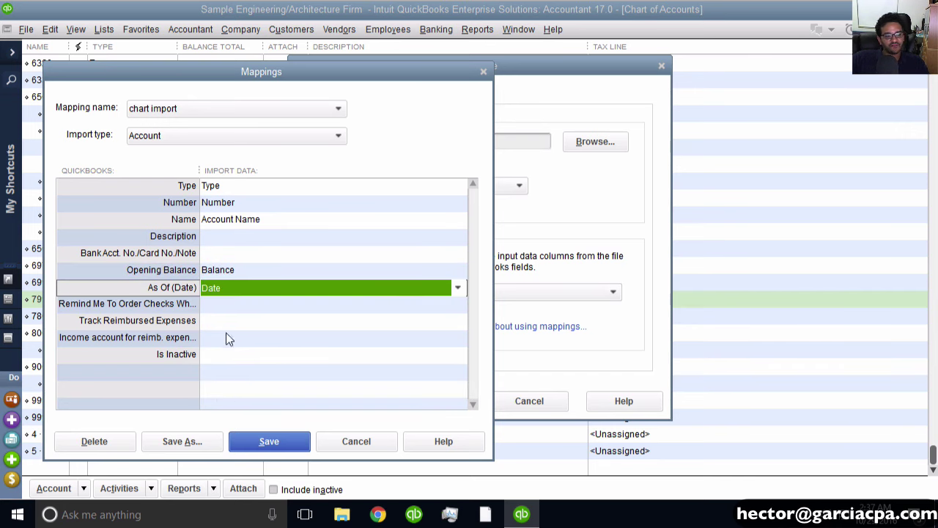
pyautogui.click(271, 441)
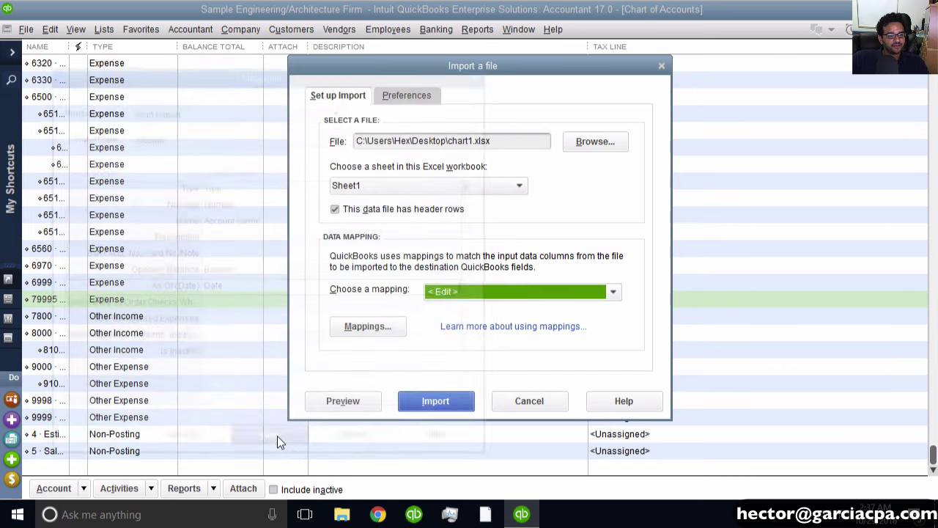
# Step: Preview the import data and check the Truck 2016 row's name, opening balance and date
pyautogui.click(335, 402)
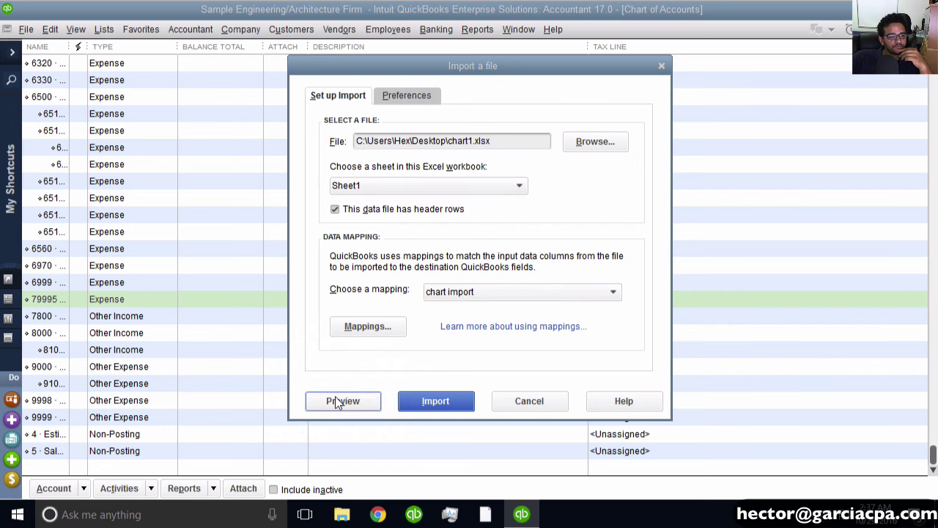
pyautogui.click(363, 144)
pyautogui.click(358, 128)
pyautogui.click(505, 298)
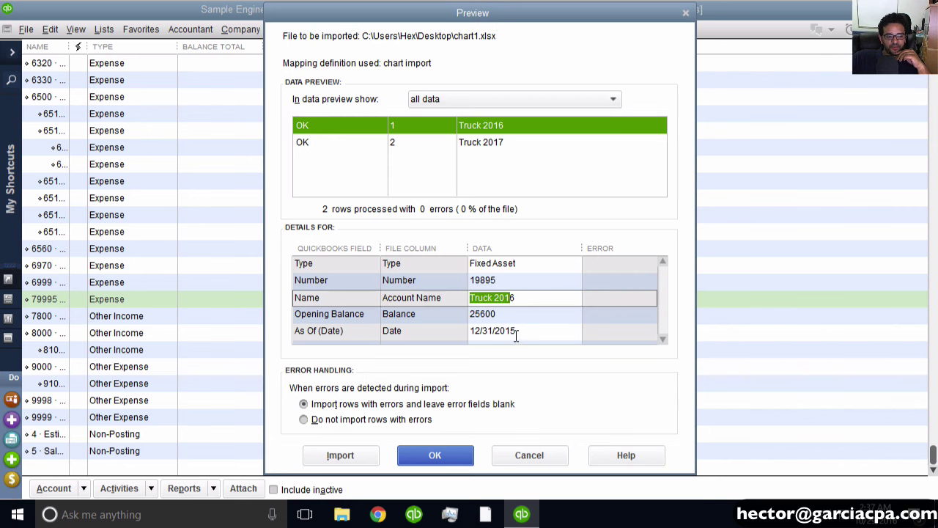
pyautogui.click(516, 334)
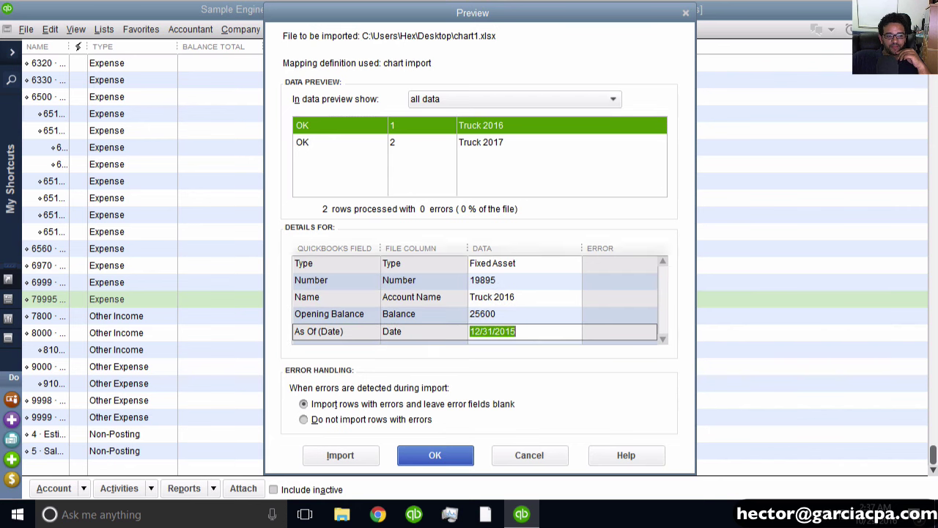
# Step: Import the previewed rows and cancel saving the error log
pyautogui.click(337, 455)
pyautogui.click(440, 262)
pyautogui.click(429, 208)
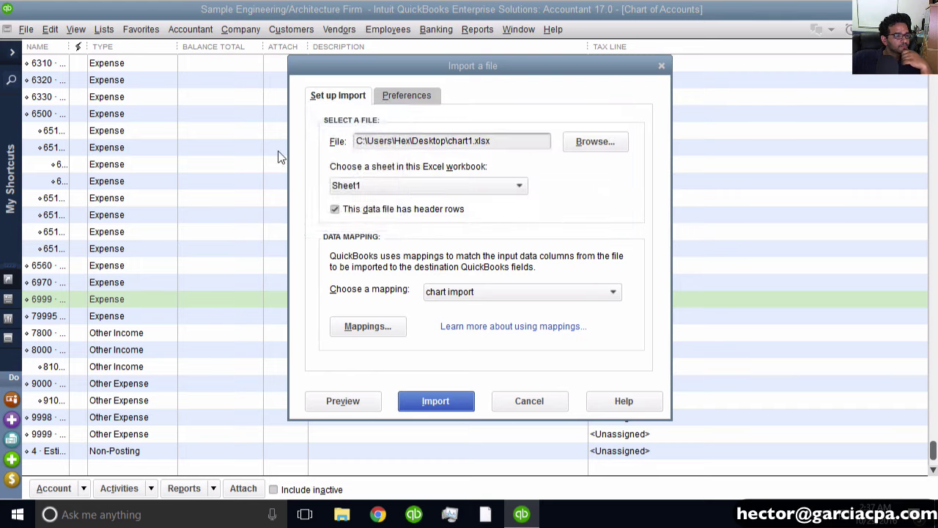
pyautogui.click(377, 347)
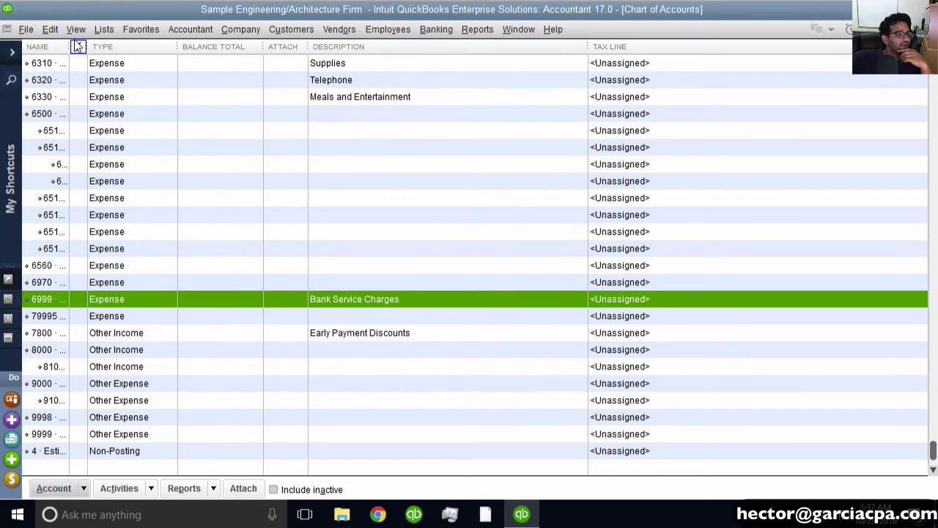
# Step: Widen the Name column in the chart of accounts and find the Truck 2017 account to check its balance
pyautogui.moveTo(70, 46); pyautogui.dragTo(192, 46)
pyautogui.scroll(5, 245, 219)
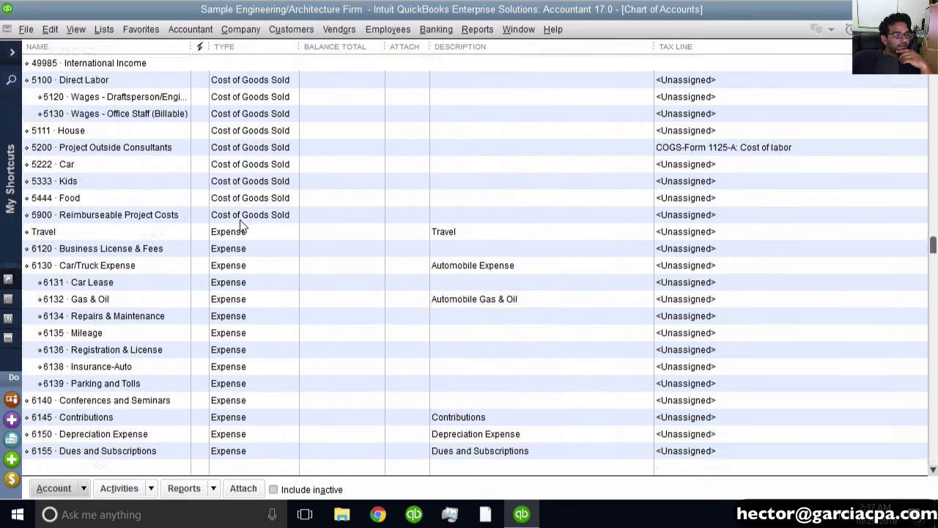
pyautogui.scroll(9, 242, 225)
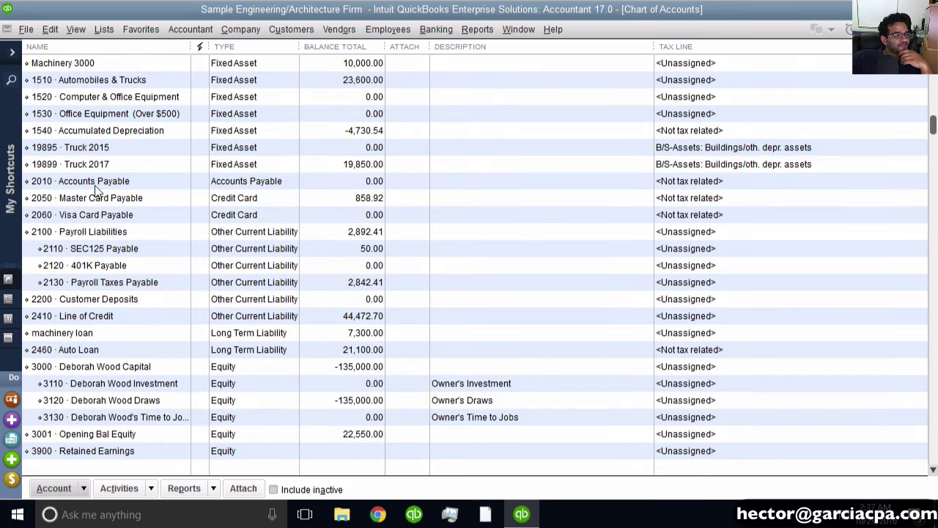
pyautogui.click(117, 166)
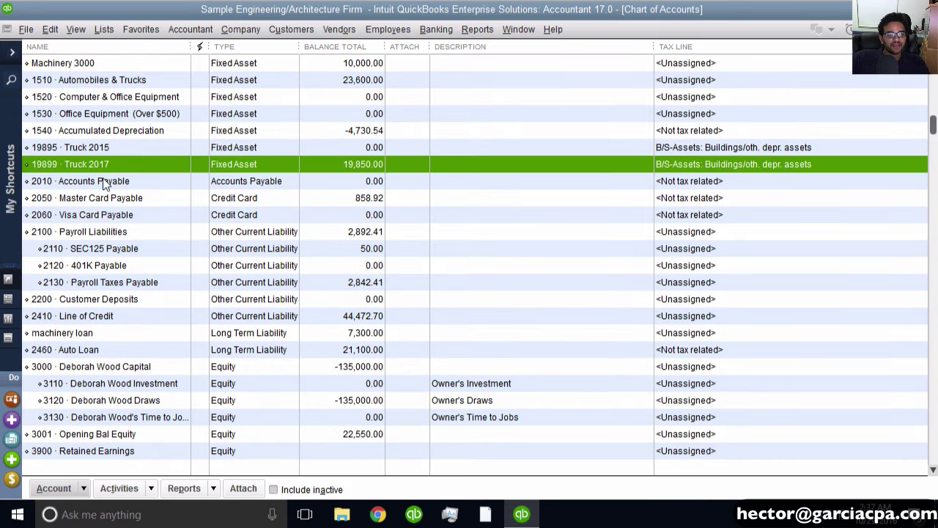
# Step: Start another Advanced Import of the chart1.xlsx Excel file, declining the Add/Edit Multiple List Entries offer
pyautogui.click(26, 30)
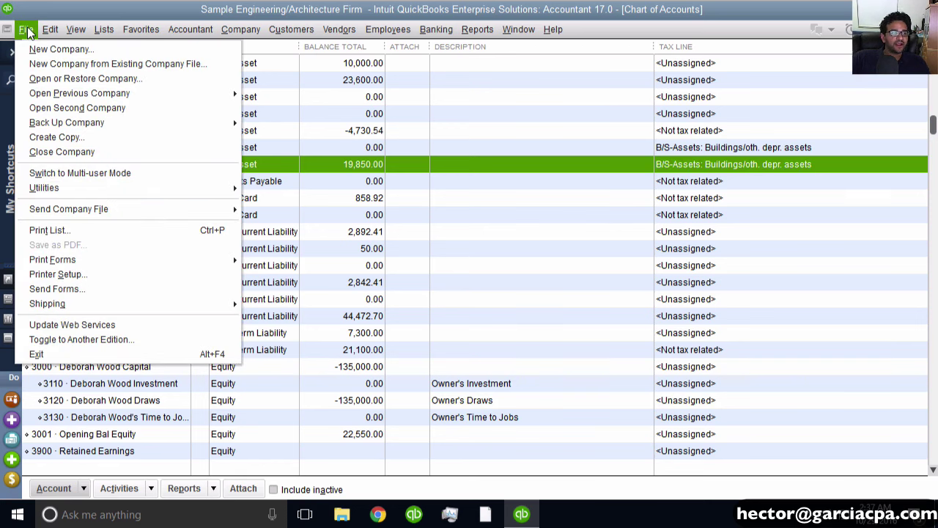
pyautogui.moveTo(62, 184)
pyautogui.moveTo(300, 188)
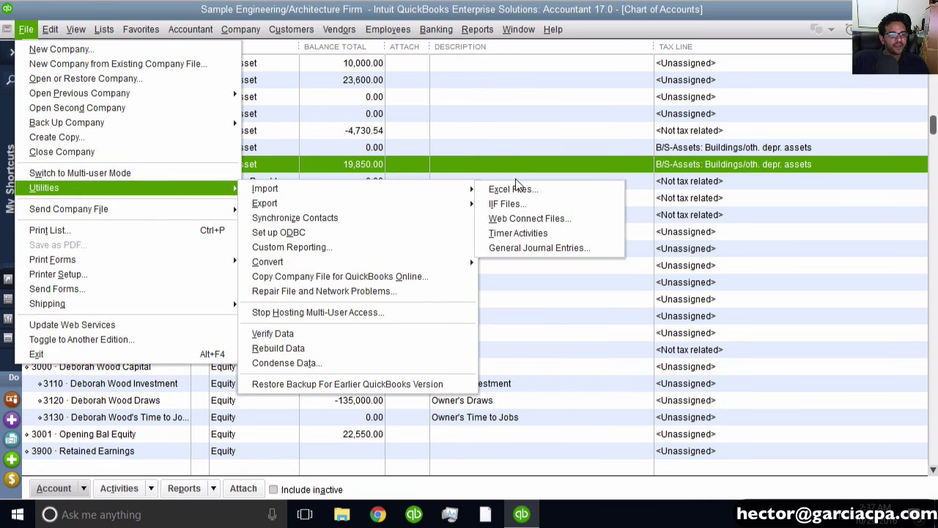
pyautogui.click(548, 192)
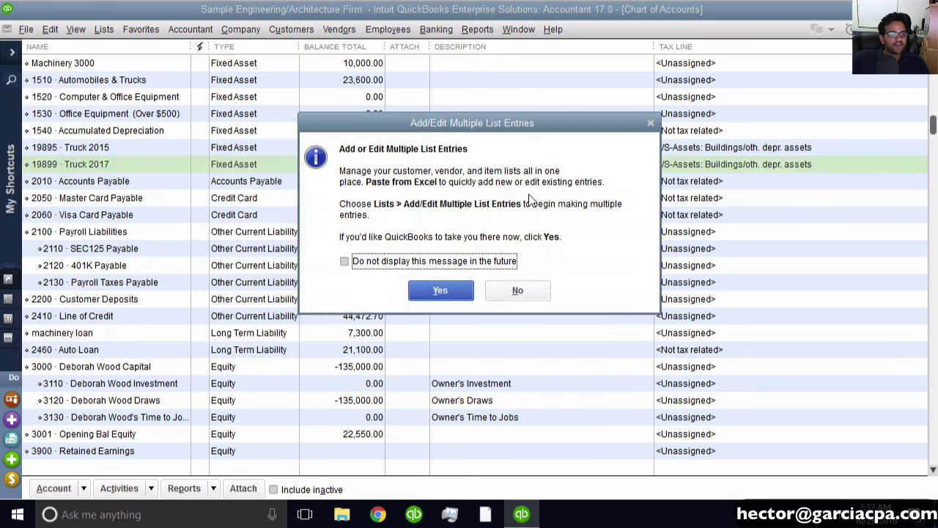
pyautogui.click(518, 291)
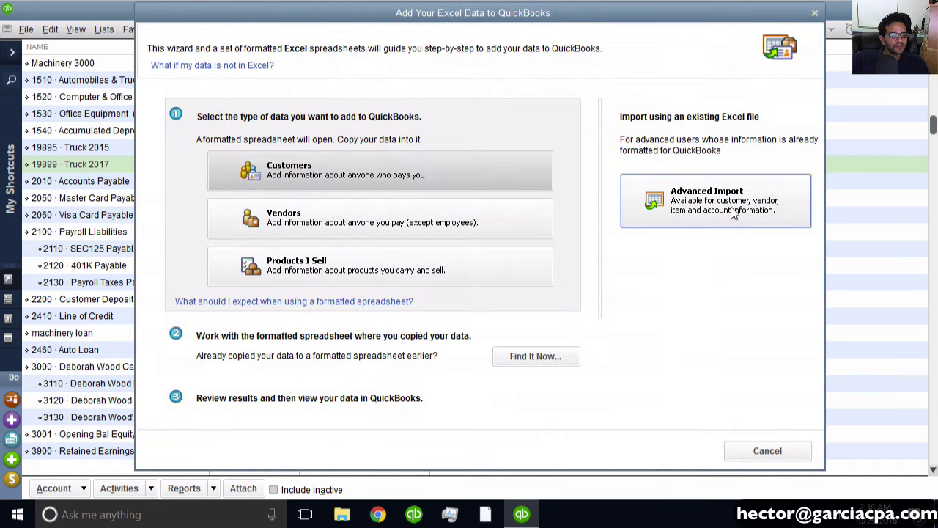
pyautogui.click(731, 207)
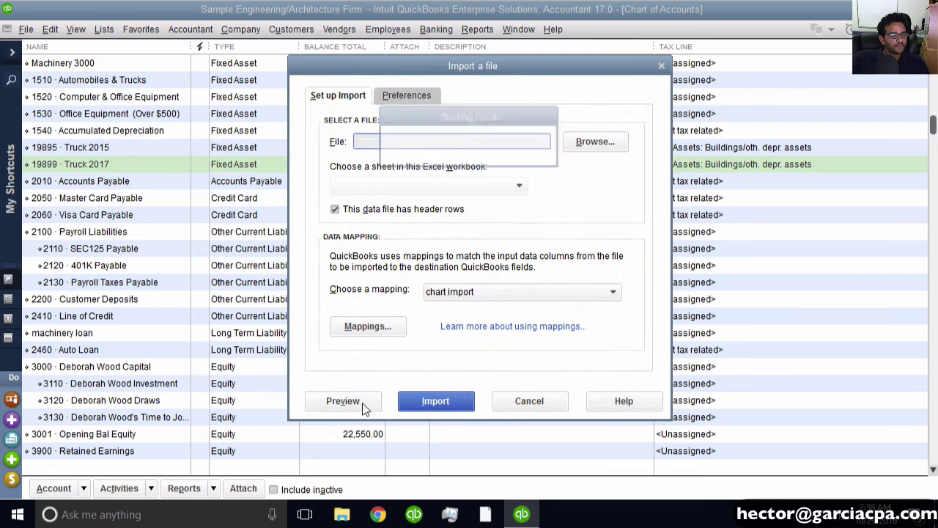
# Step: Import Sheet1 with the chart import mapping, keeping existing data and discarding import data for the duplicate record
pyautogui.click(442, 401)
pyautogui.click(451, 263)
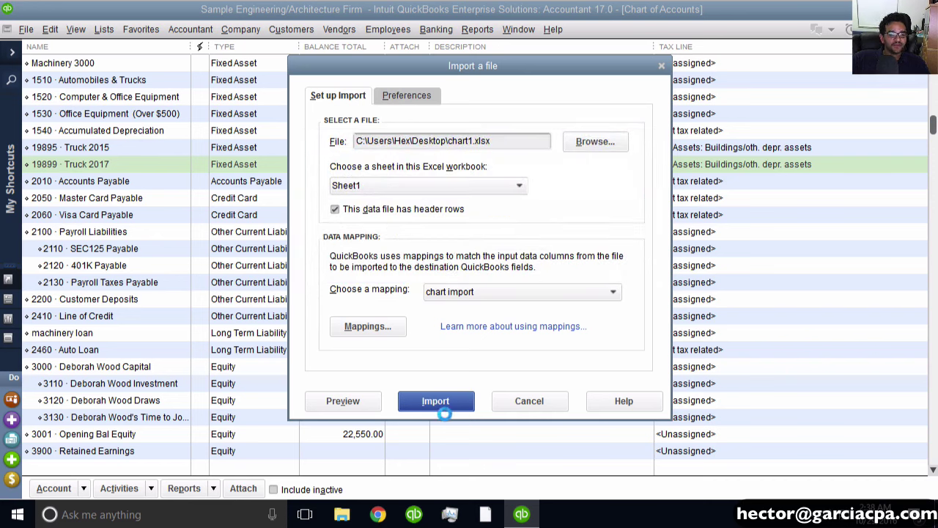
pyautogui.click(444, 410)
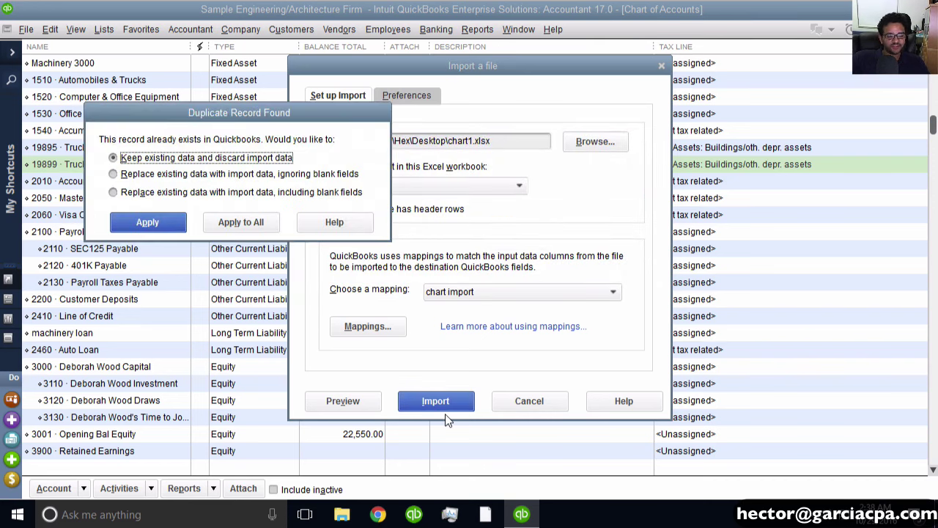
pyautogui.click(149, 220)
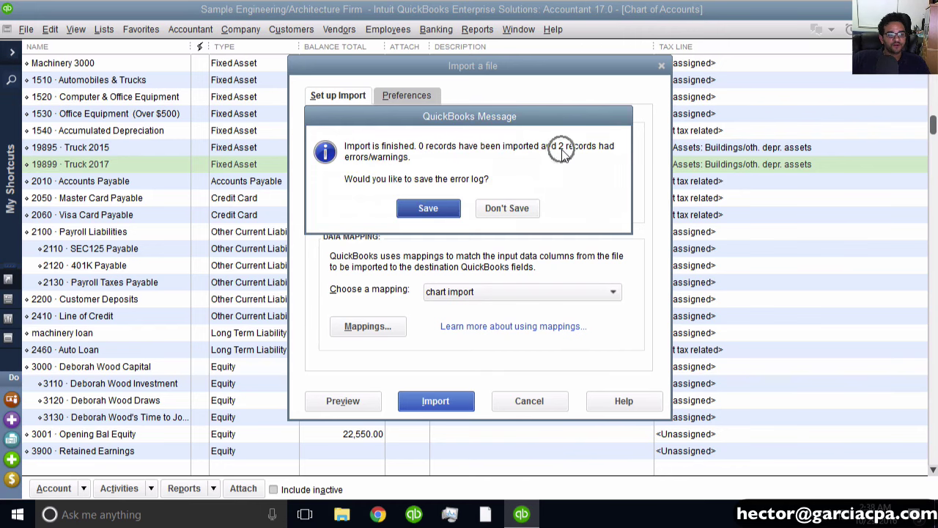
# Step: Save the import error log on the Desktop as a CSV file named error
pyautogui.click(454, 207)
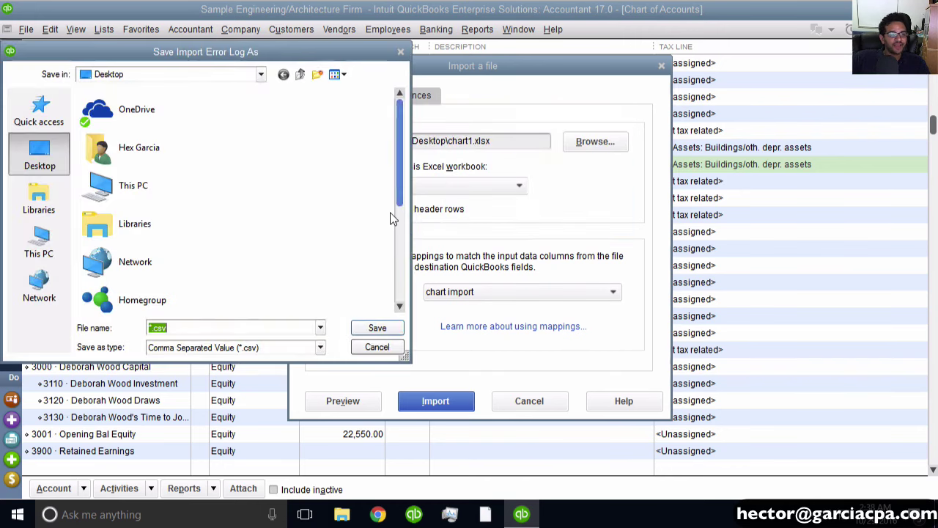
pyautogui.write('error')
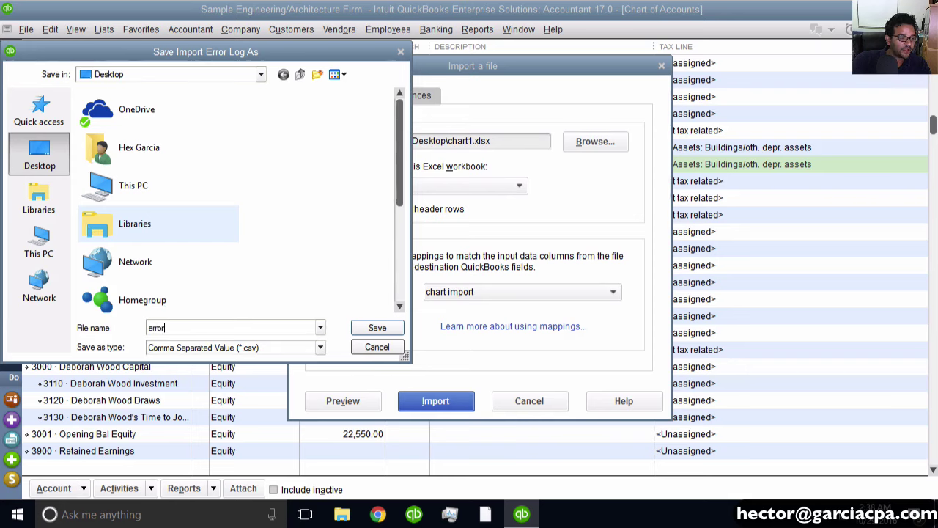
pyautogui.press('Return')
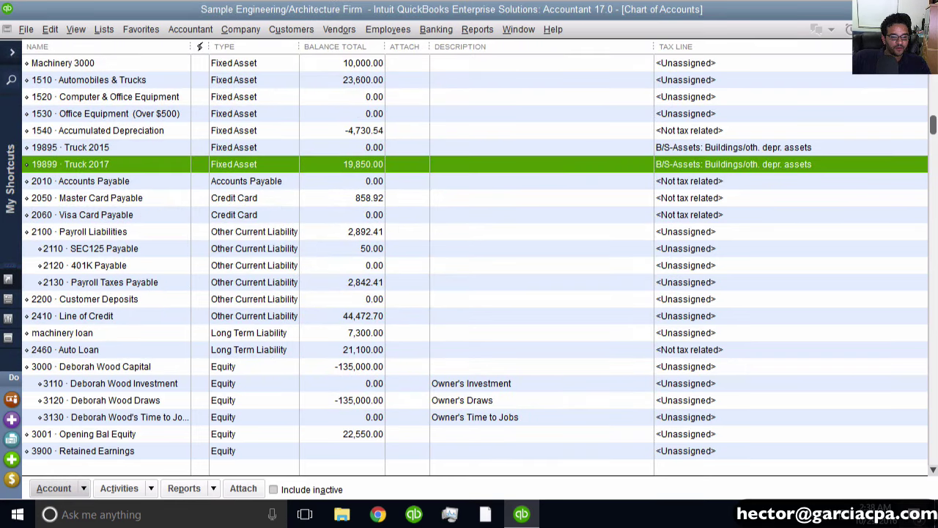
# Step: Open error.csv from the desktop in Excel and widen the Error, As Of (Date) and Type columns
pyautogui.press('super+d')
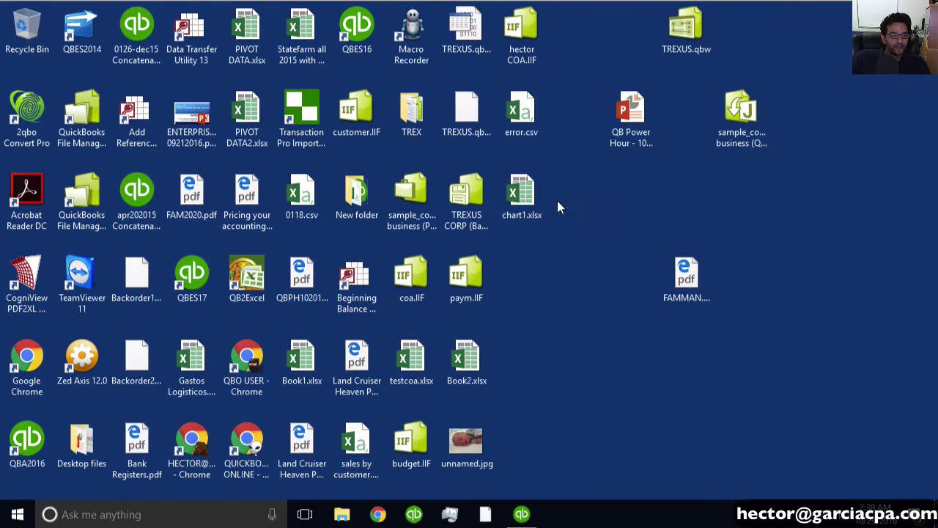
pyautogui.click(532, 114)
pyautogui.doubleClick(532, 114)
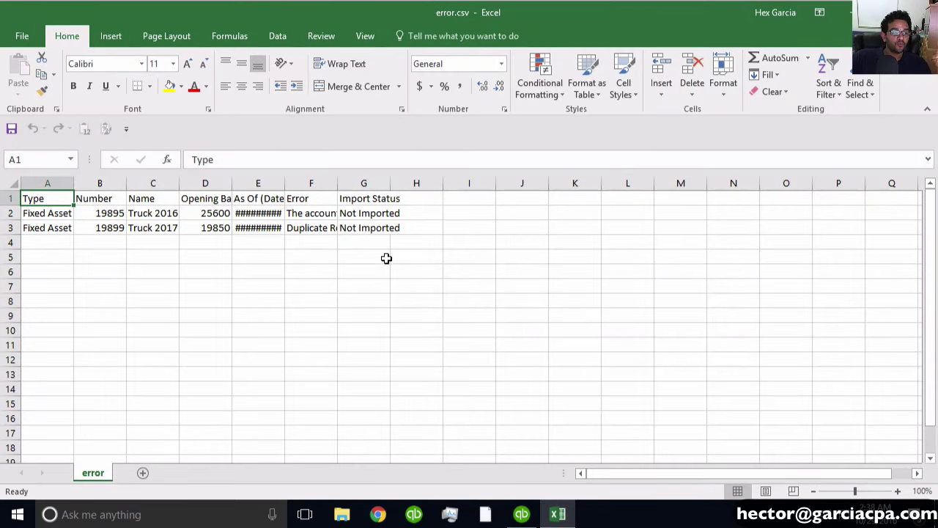
pyautogui.doubleClick(337, 184)
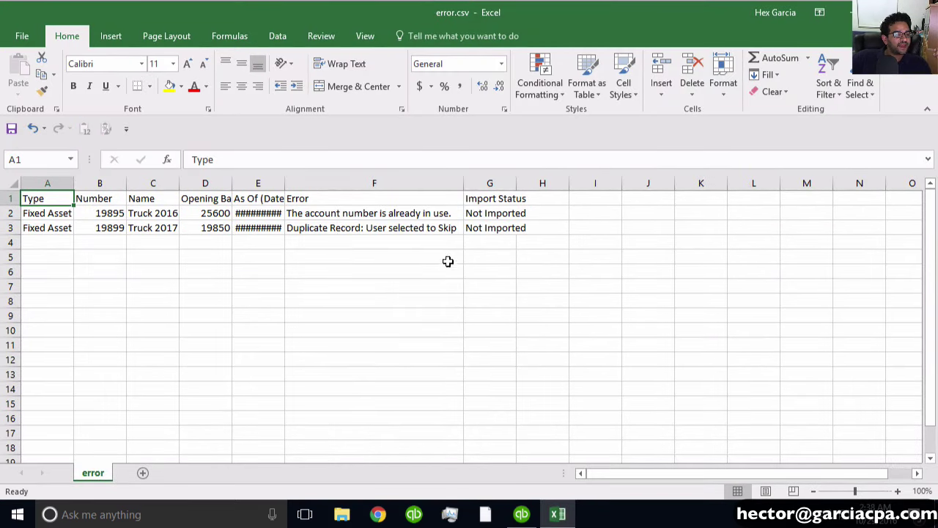
pyautogui.click(379, 230)
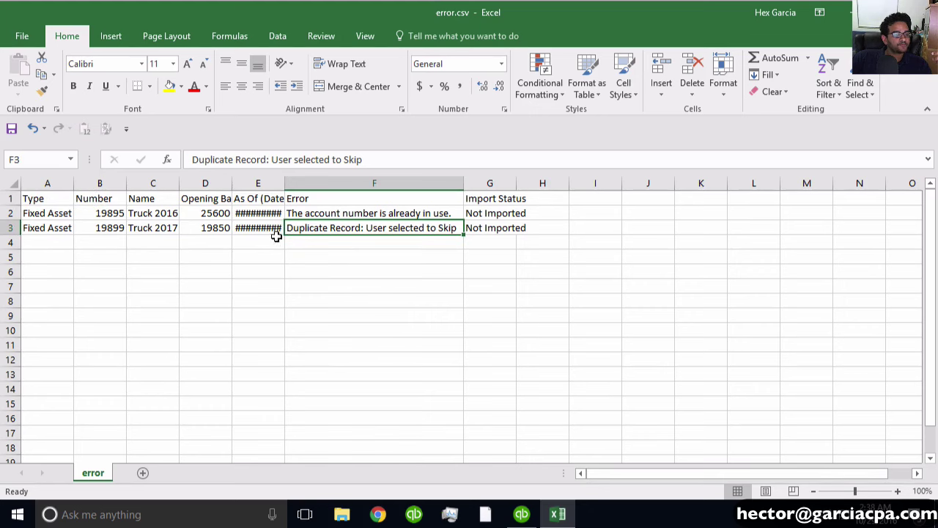
pyautogui.moveTo(285, 183); pyautogui.dragTo(312, 183)
pyautogui.moveTo(74, 184); pyautogui.dragTo(162, 183)
# Step: Examine the account numbers, names and error reasons of the Truck 2016 and Truck 2017 rows in the error log
pyautogui.click(121, 230)
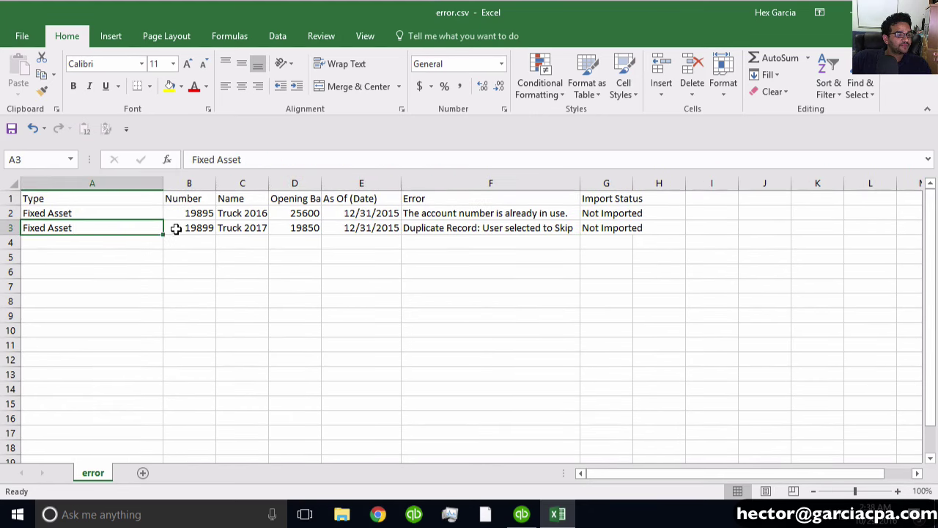
pyautogui.click(254, 229)
pyautogui.click(204, 226)
pyautogui.click(503, 214)
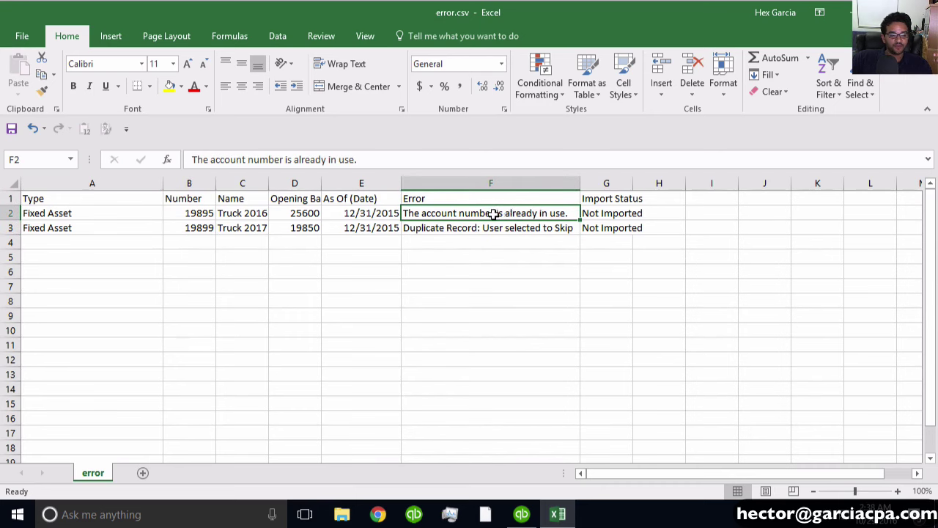
pyautogui.click(253, 217)
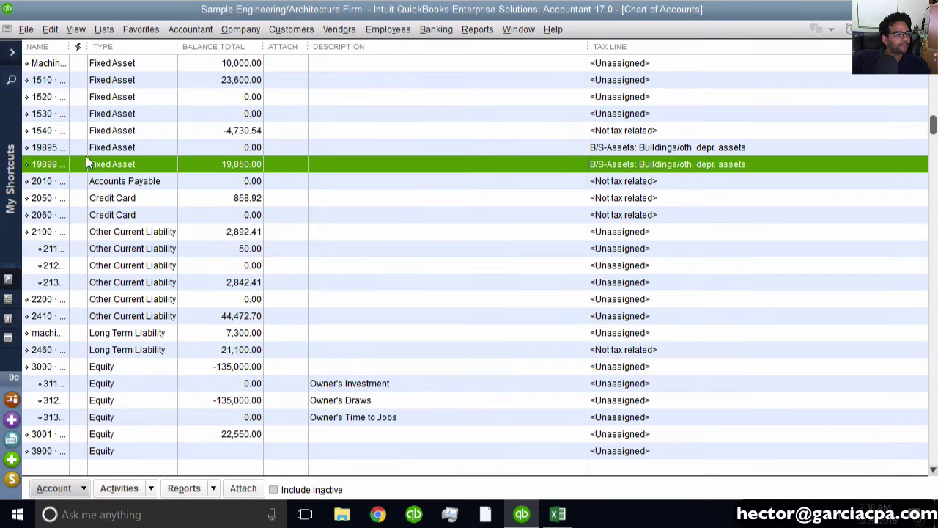
# Step: Widen the Name column in the chart of accounts and delete the Truck 2015 fixed asset account
pyautogui.moveTo(68, 52); pyautogui.dragTo(160, 52)
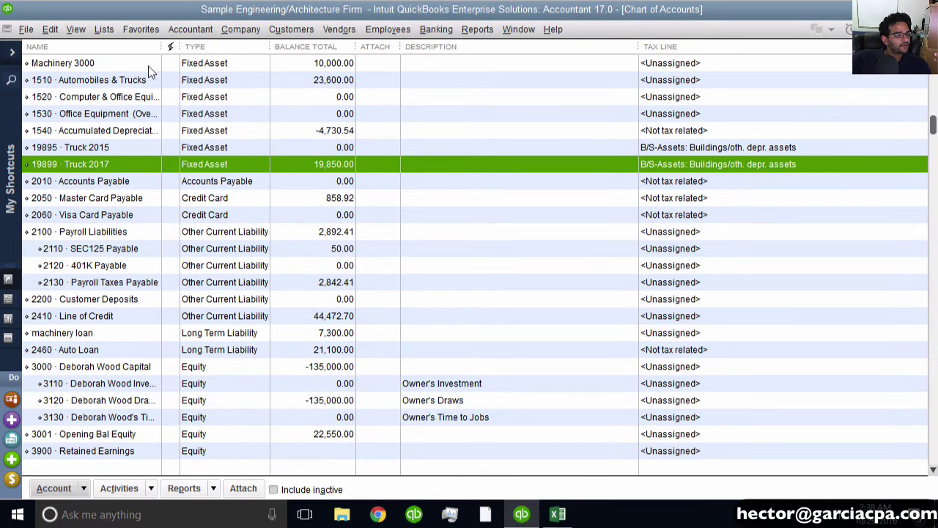
pyautogui.click(97, 154)
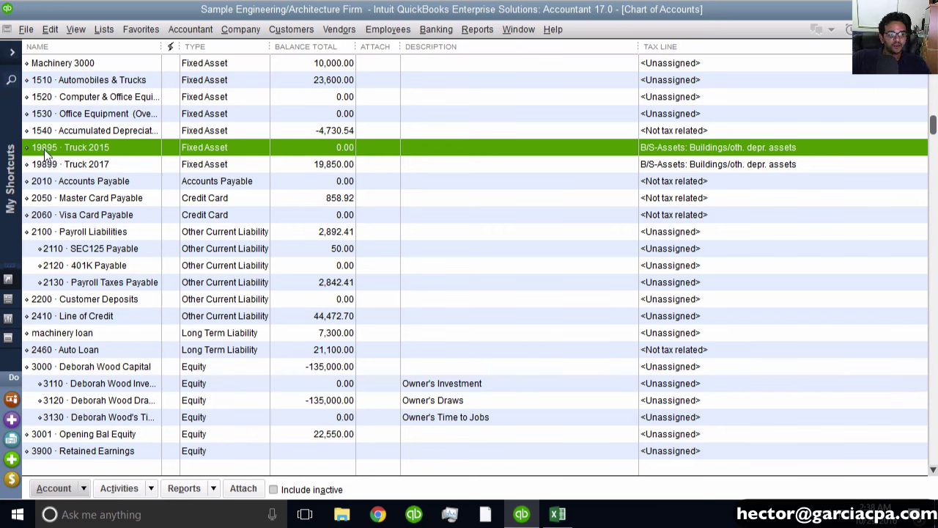
pyautogui.rightClick(88, 154)
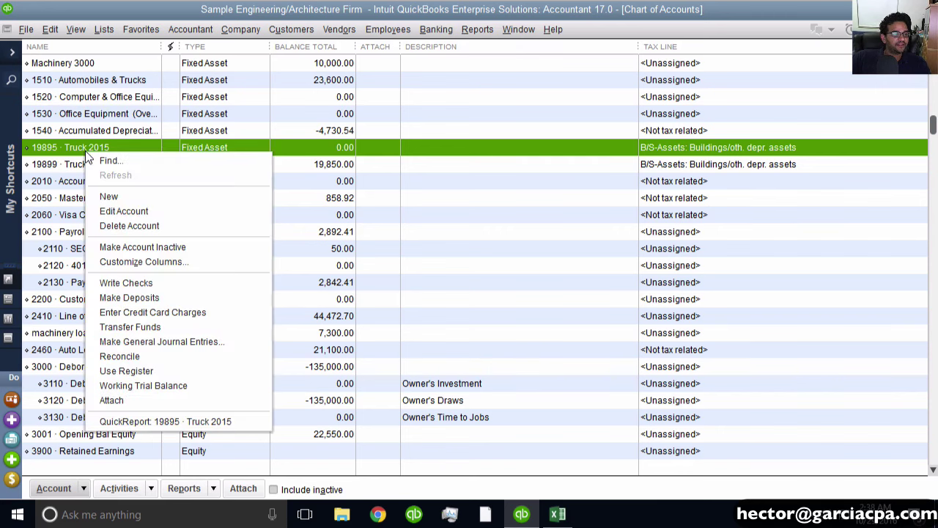
pyautogui.click(118, 225)
pyautogui.click(440, 179)
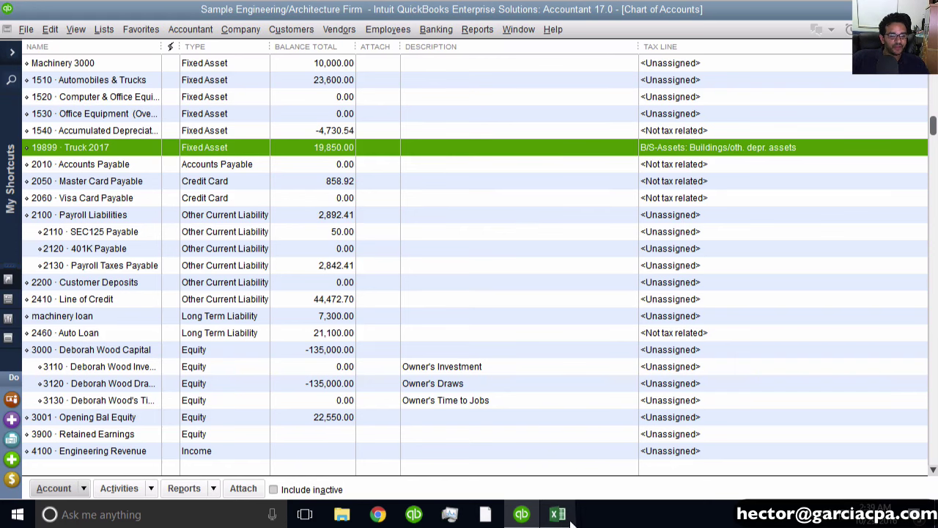
pyautogui.click(26, 29)
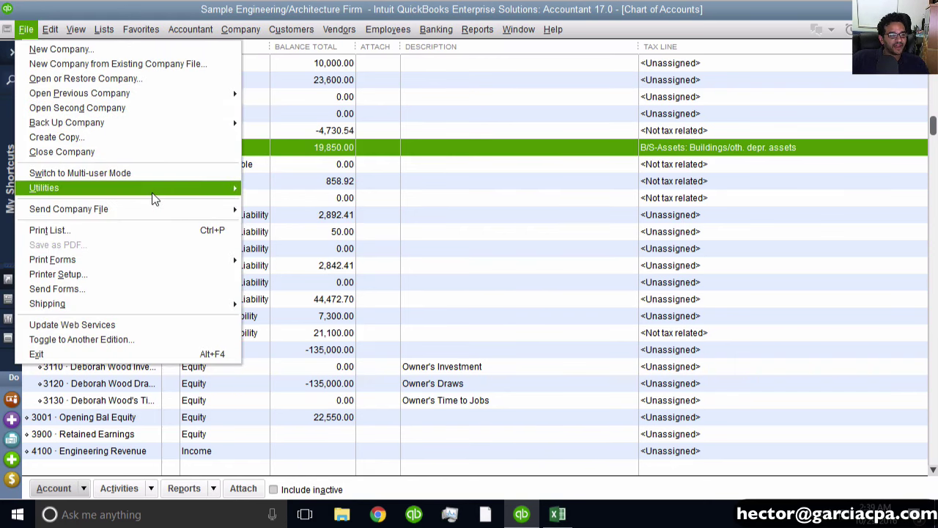
pyautogui.moveTo(152, 192)
pyautogui.moveTo(273, 192)
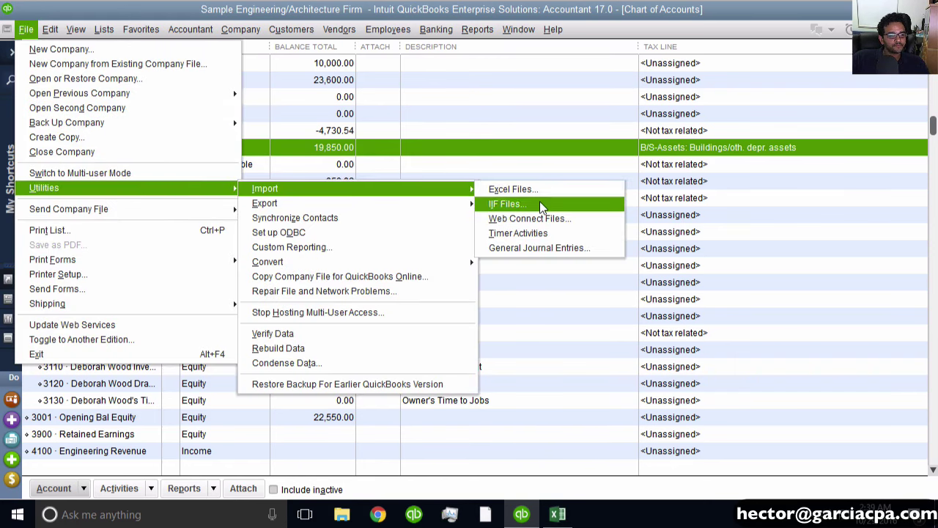
pyautogui.click(564, 204)
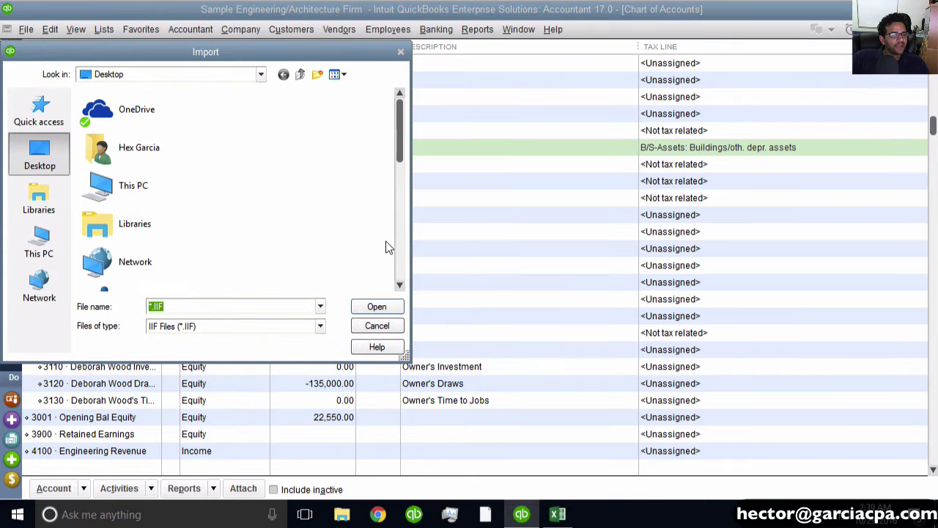
pyautogui.click(376, 326)
# Step: Import Sheet1 of chart1.xlsx again with the chart import mapping, keeping existing data for all duplicate records and not saving the error log
pyautogui.click(21, 28)
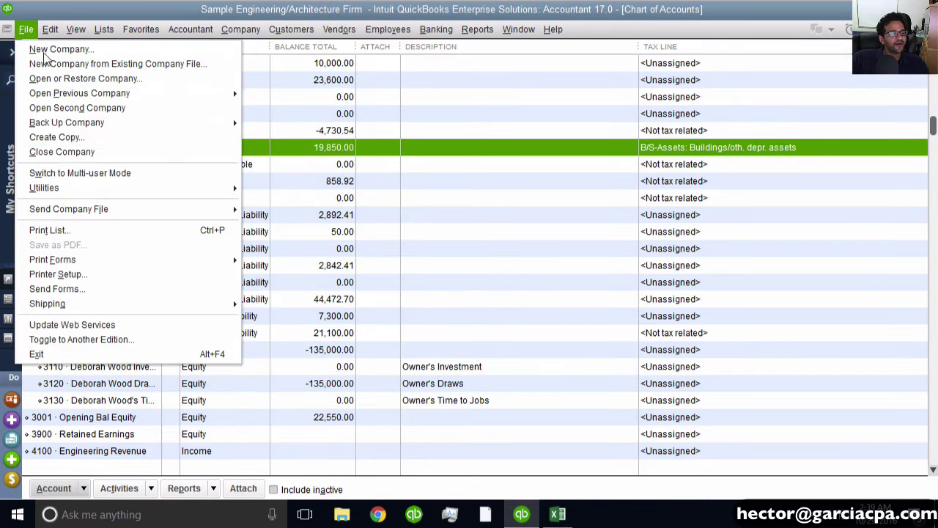
pyautogui.moveTo(102, 187)
pyautogui.moveTo(290, 192)
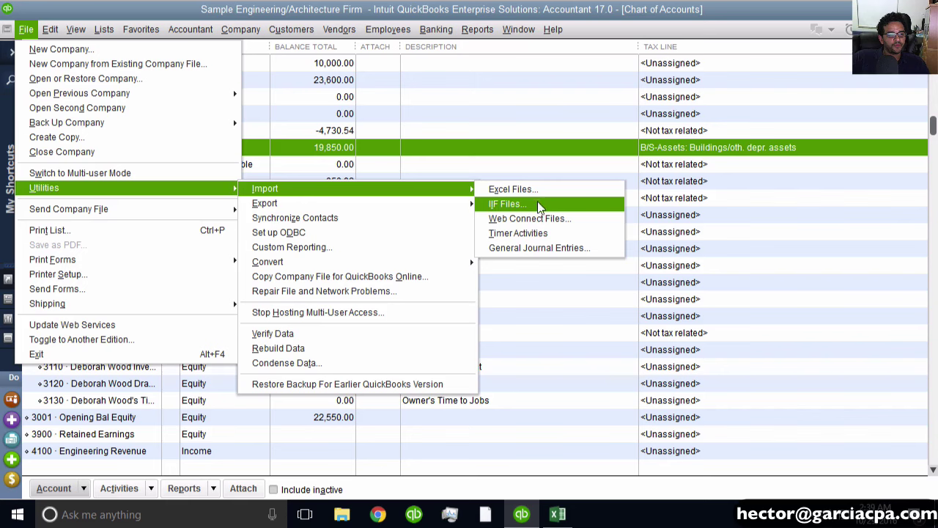
pyautogui.click(513, 189)
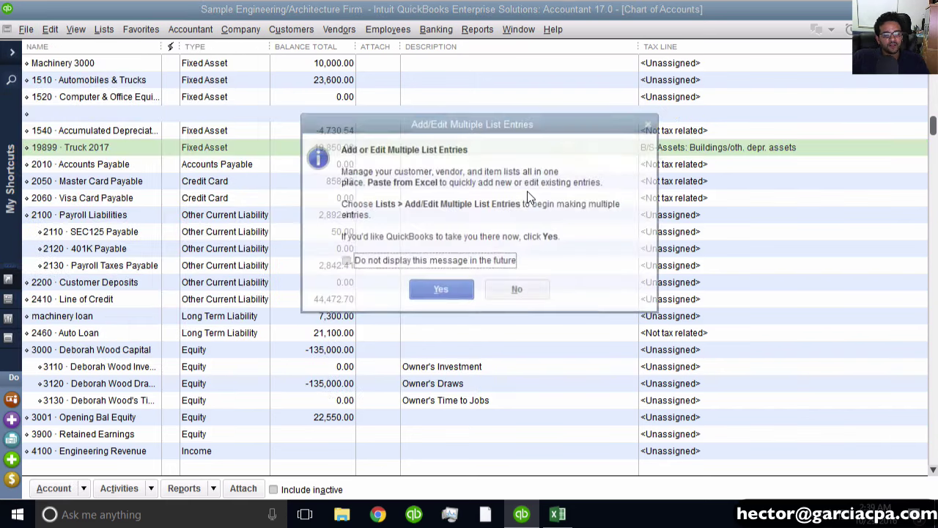
pyautogui.click(548, 299)
pyautogui.press('Escape')
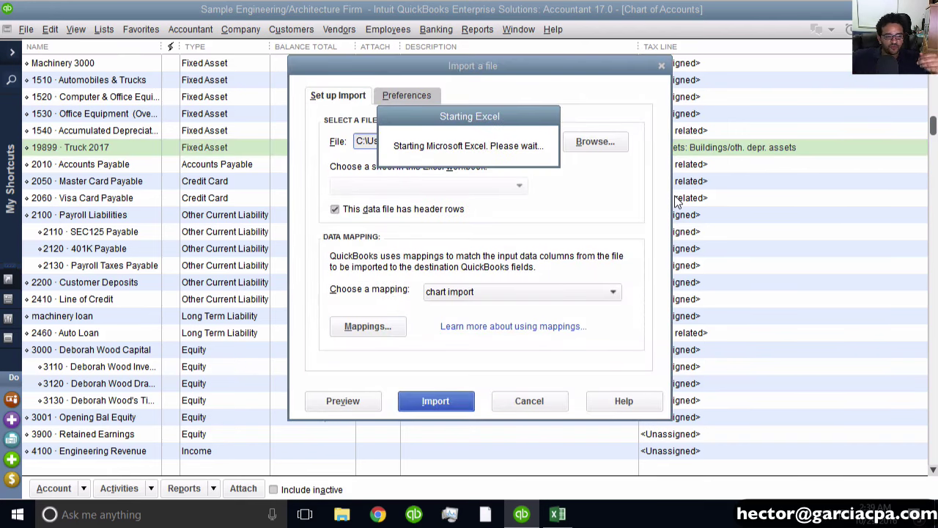
pyautogui.click(435, 403)
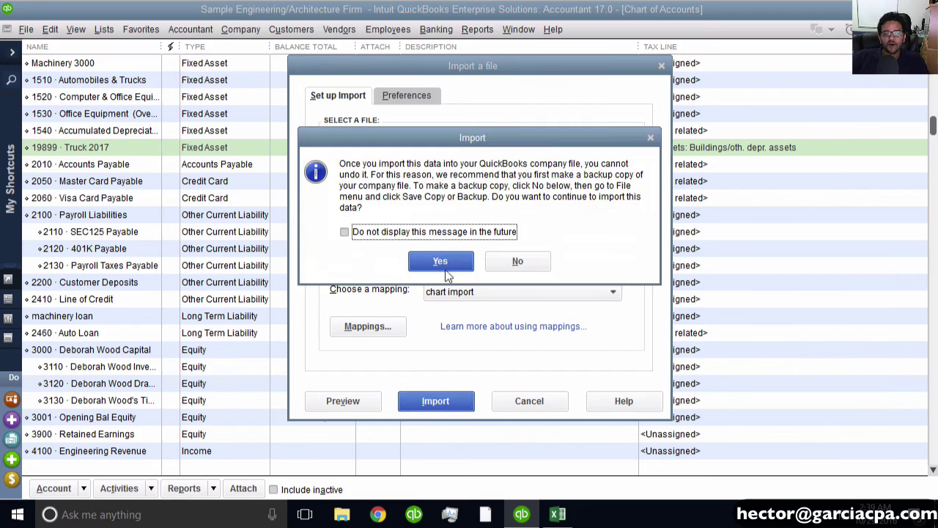
pyautogui.click(440, 263)
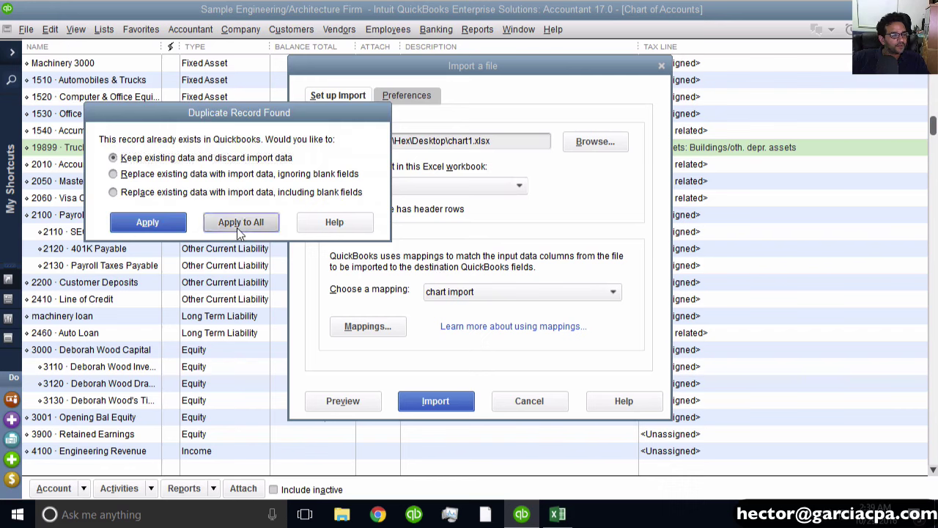
pyautogui.click(242, 221)
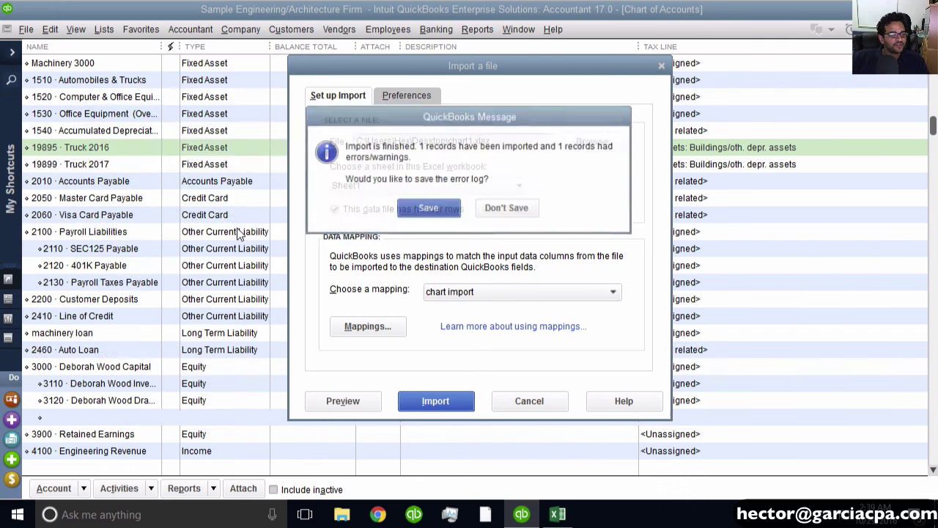
pyautogui.click(522, 209)
# Step: Check the Truck 2016 and Truck 2017 fixed asset accounts and their balances in the chart of accounts
pyautogui.click(123, 147)
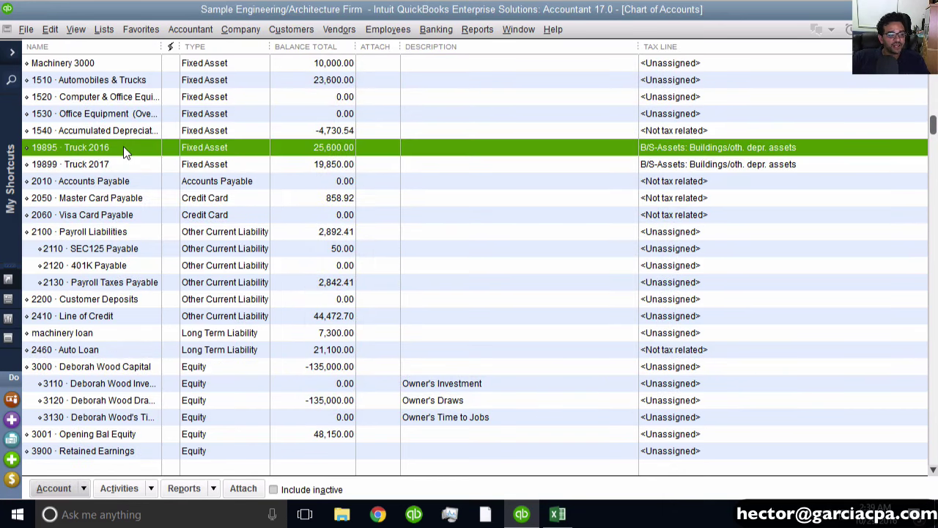
pyautogui.click(123, 161)
pyautogui.click(125, 149)
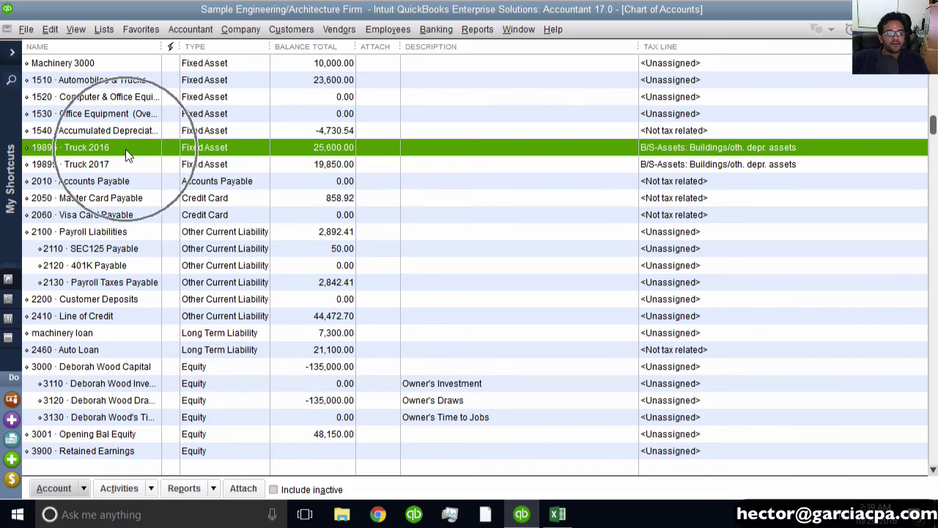
pyautogui.click(126, 165)
pyautogui.click(132, 150)
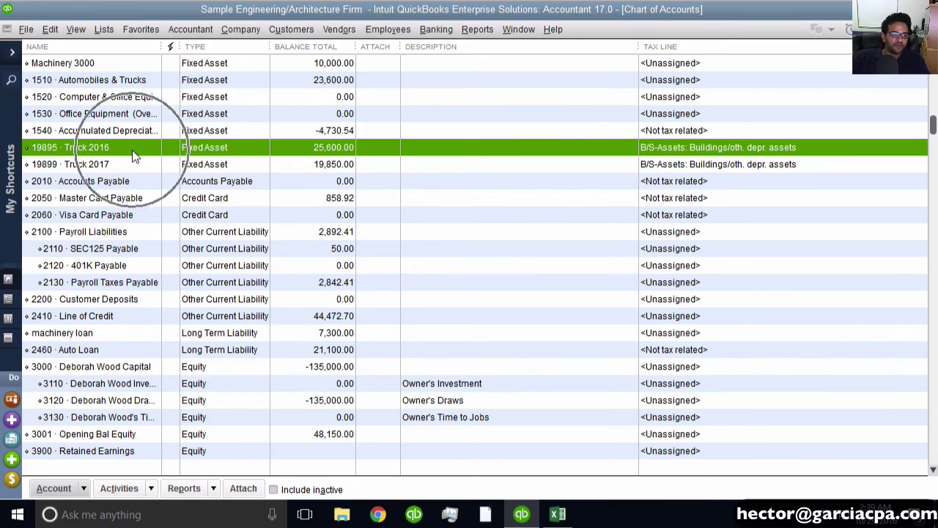